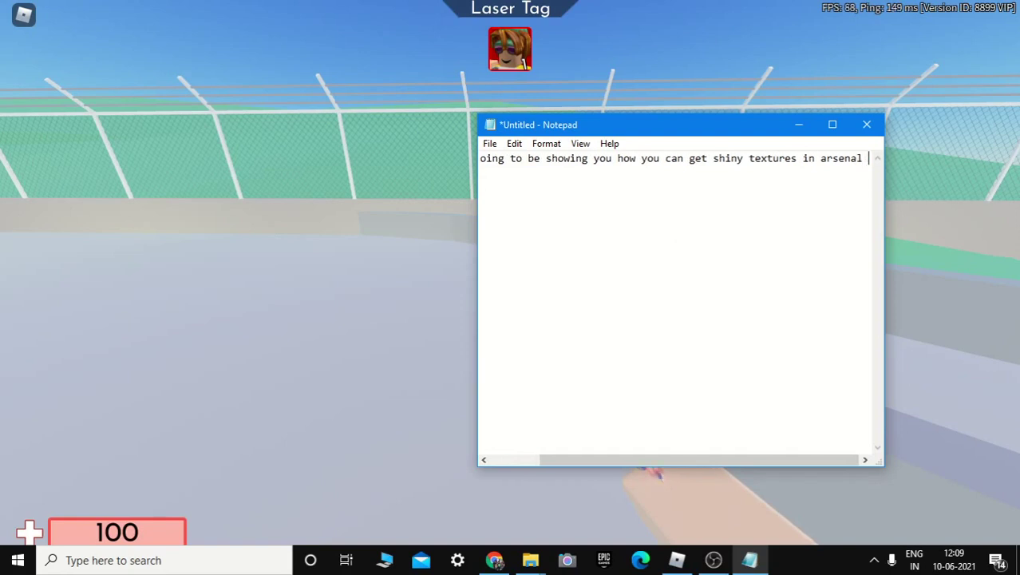
# Extend the Notepad message with "like me", clear the entire text and minimize the window
pyautogui.write('like me=')
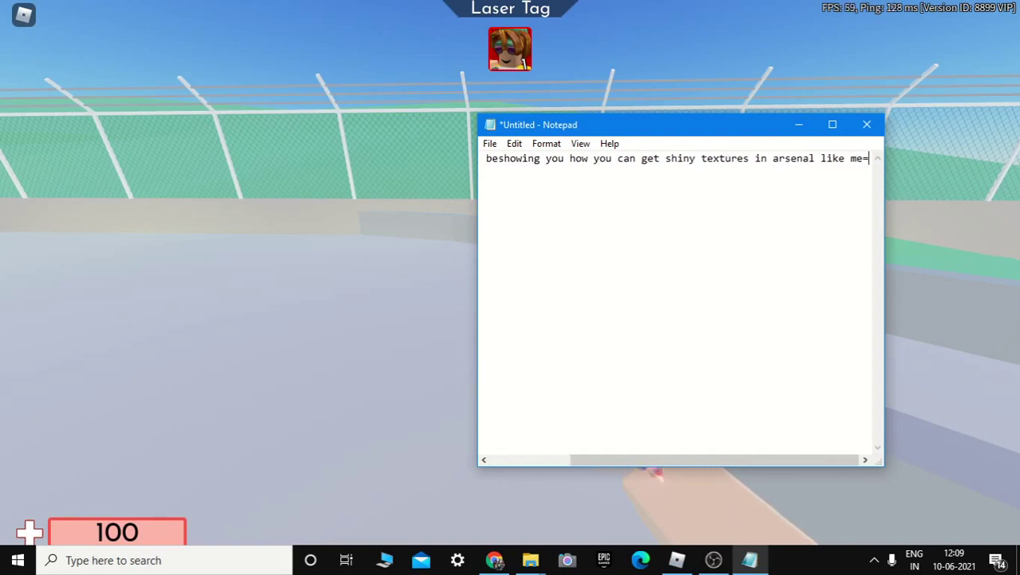
pyautogui.press('BackSpace')
pyautogui.press('BackSpace')
pyautogui.press('BackSpace')
pyautogui.press('BackSpace')
pyautogui.press('BackSpace')
pyautogui.press('BackSpace')
pyautogui.press('BackSpace')
pyautogui.press('BackSpace')
pyautogui.press('BackSpace')
pyautogui.press('BackSpace')
pyautogui.press('BackSpace')
pyautogui.press('BackSpace')
pyautogui.press('BackSpace')
pyautogui.press('BackSpace')
pyautogui.press('BackSpace')
pyautogui.press('BackSpace')
pyautogui.press('BackSpace')
pyautogui.press('BackSpace')
pyautogui.press('BackSpace')
pyautogui.press('BackSpace')
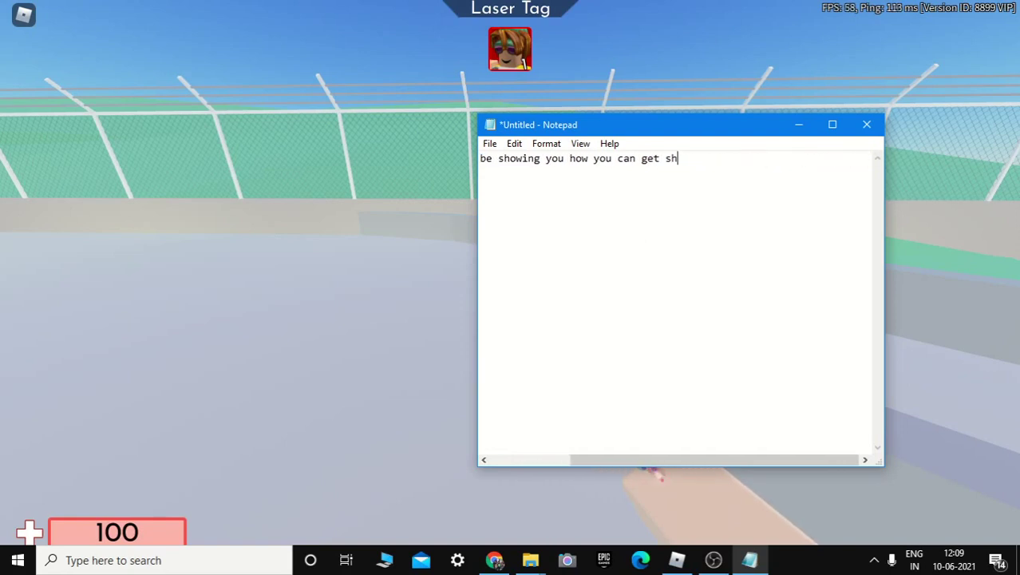
pyautogui.press('BackSpace')
pyautogui.press('BackSpace')
pyautogui.press('BackSpace')
pyautogui.press('BackSpace')
pyautogui.press('BackSpace')
pyautogui.press('BackSpace')
pyautogui.press('BackSpace')
pyautogui.press('BackSpace')
pyautogui.press('BackSpace')
pyautogui.press('BackSpace')
pyautogui.press('BackSpace')
pyautogui.press('BackSpace')
pyautogui.press('BackSpace')
pyautogui.press('BackSpace')
pyautogui.press('BackSpace')
pyautogui.press('BackSpace')
pyautogui.press('BackSpace')
pyautogui.press('BackSpace')
pyautogui.press('BackSpace')
pyautogui.press('BackSpace')
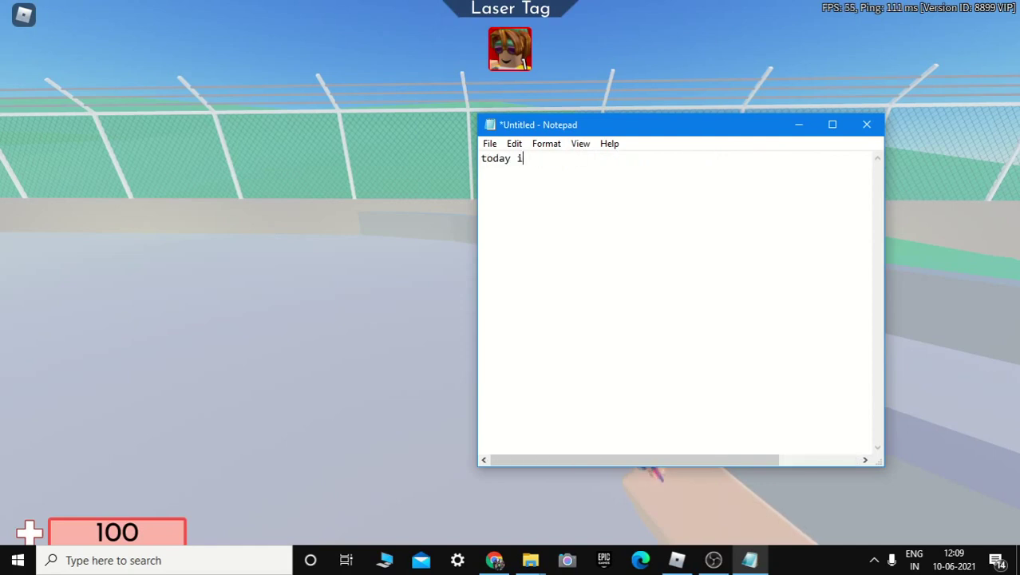
pyautogui.press('BackSpace')
pyautogui.press('BackSpace')
pyautogui.press('BackSpace')
pyautogui.press('BackSpace')
pyautogui.press('BackSpace')
pyautogui.press('BackSpace')
pyautogui.press('BackSpace')
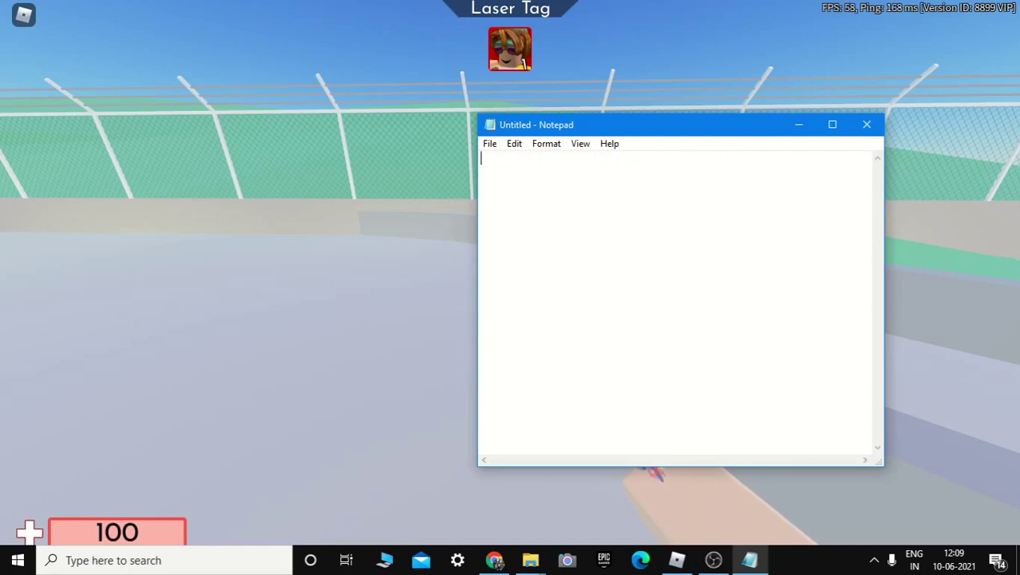
pyautogui.click(799, 124)
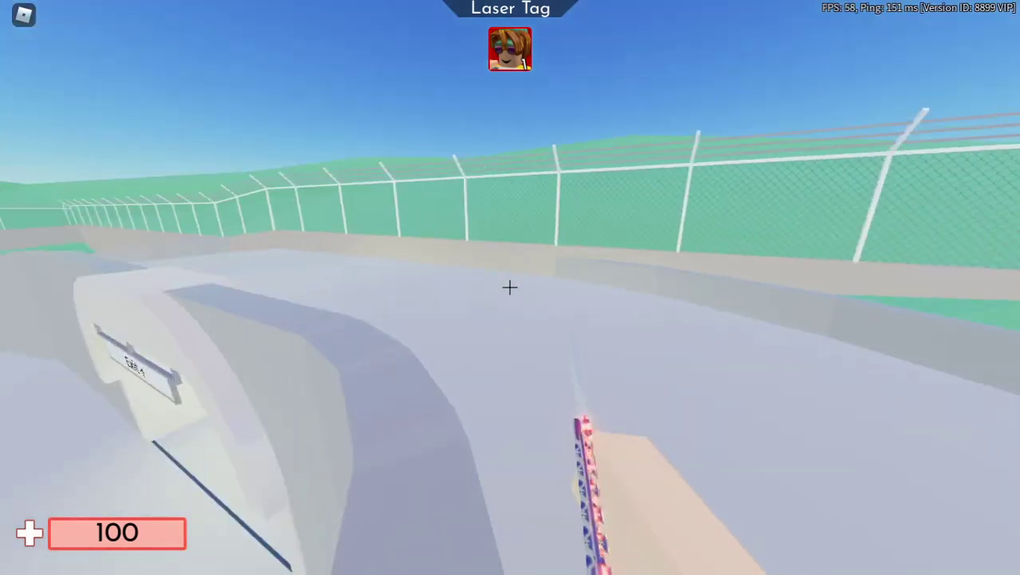
# Examine the shiny textures in Arsenal by moving around, switching between Butterfly Knife and Laser Rifle, and playing an emote
pyautogui.press('1')
pyautogui.press('w')
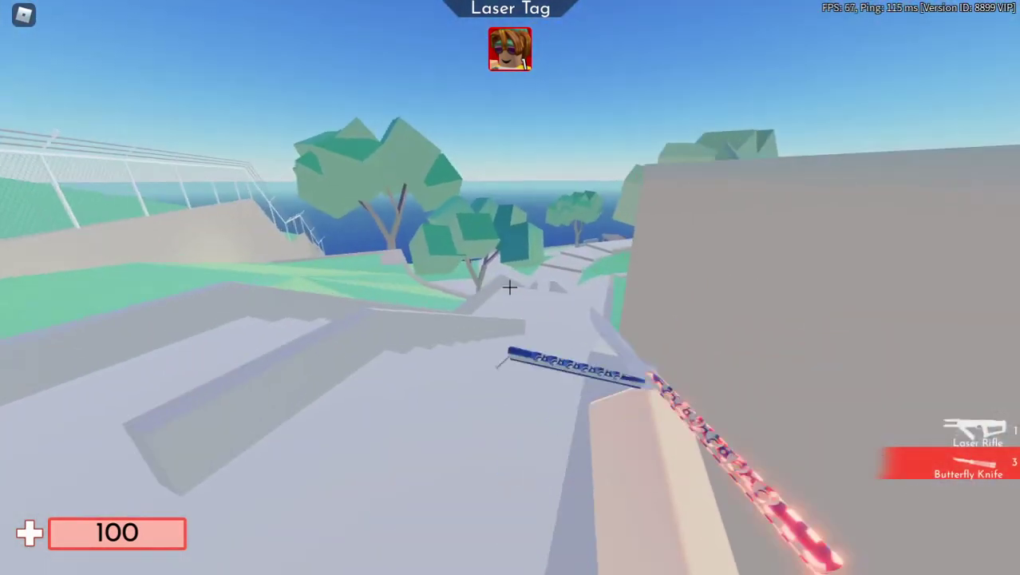
pyautogui.press('1')
pyautogui.press('g')
pyautogui.press('1')
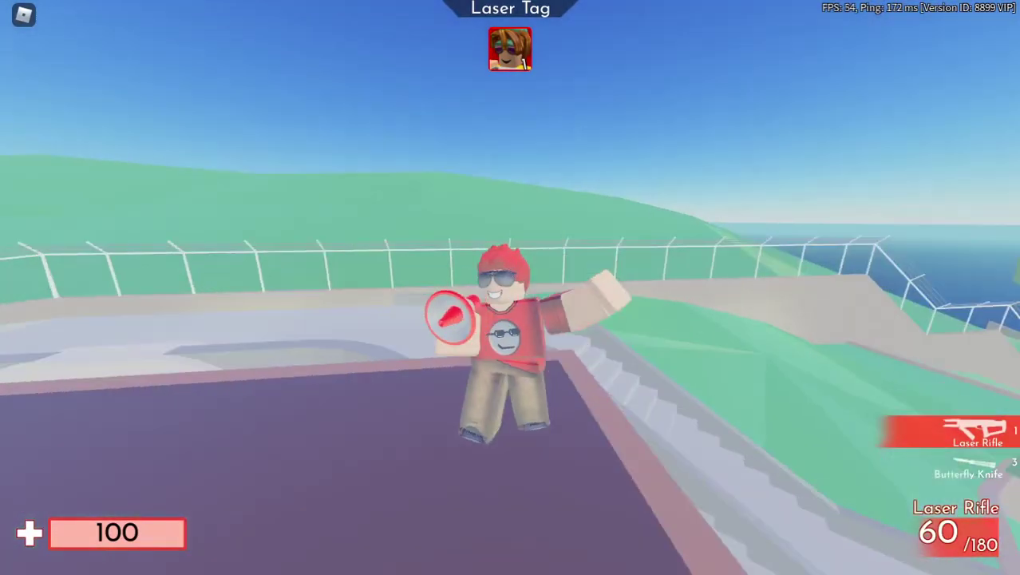
# Leave the match for Arsenal's deploy menu and close the game
pyautogui.press('m')
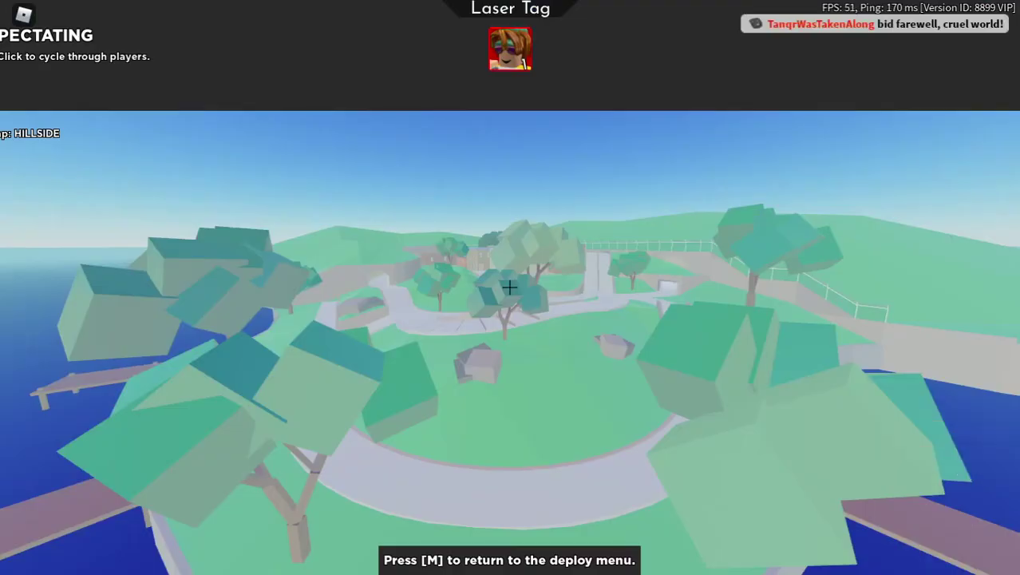
pyautogui.press('m')
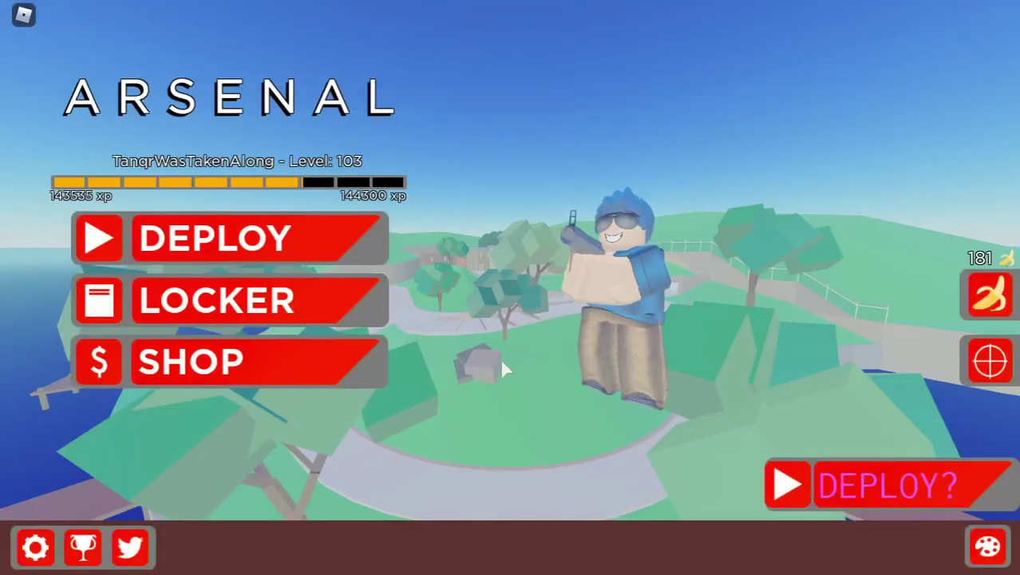
pyautogui.hotkey('alt', 'F4')
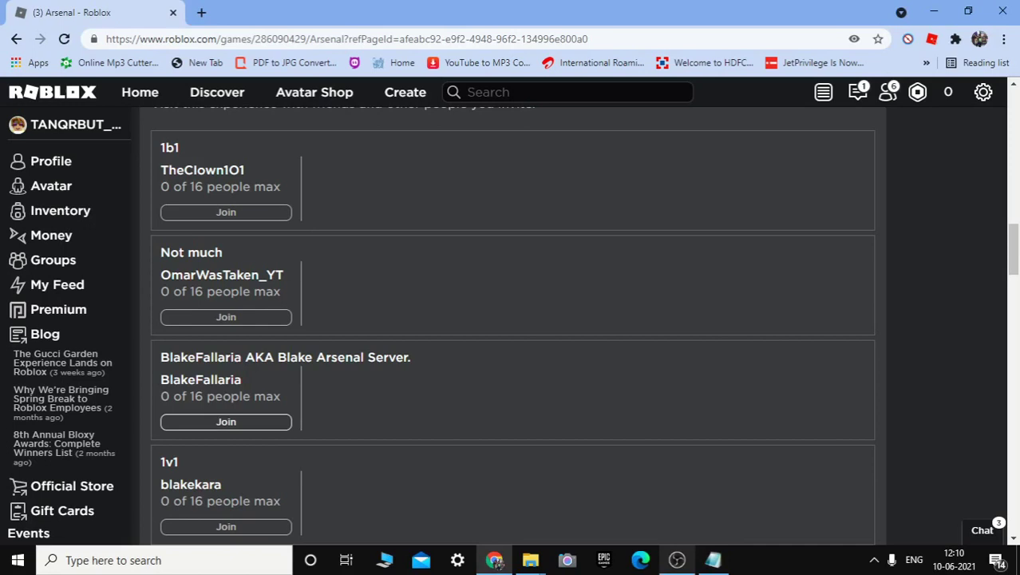
# Switch to Notepad and write "So first you wanna do is go to your roblox file location"
pyautogui.click(677, 560)
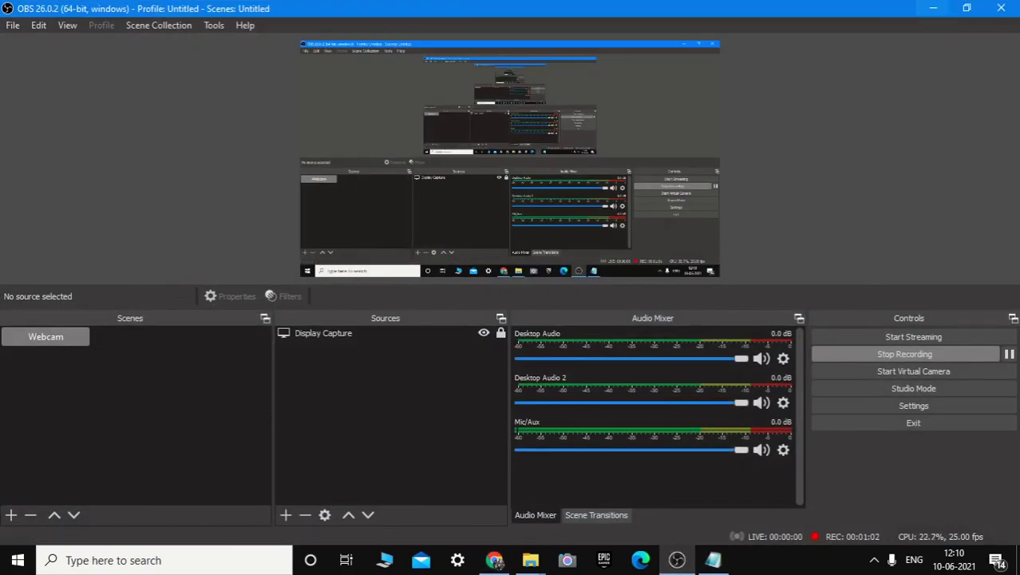
pyautogui.click(495, 560)
pyautogui.click(713, 560)
pyautogui.write('So first you wanna do is go t')
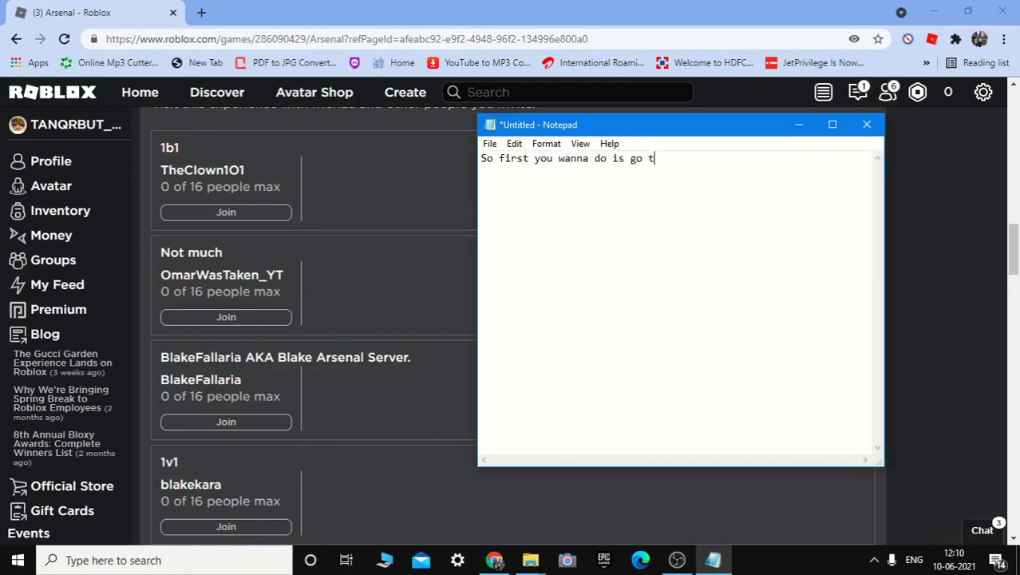
pyautogui.write('o your')
pyautogui.moveTo(530, 559)
pyautogui.write('wroblox file location')
# Delete the whole Roblox file location instruction from Notepad
pyautogui.press('BackSpace')
pyautogui.press('BackSpace')
pyautogui.press('BackSpace')
pyautogui.press('BackSpace')
pyautogui.press('BackSpace')
pyautogui.press('BackSpace')
pyautogui.press('BackSpace')
pyautogui.press('BackSpace')
pyautogui.press('BackSpace')
pyautogui.press('BackSpace')
pyautogui.press('BackSpace')
pyautogui.press('BackSpace')
pyautogui.press('BackSpace')
pyautogui.press('BackSpace')
pyautogui.press('BackSpace')
pyautogui.press('BackSpace')
pyautogui.press('BackSpace')
pyautogui.press('BackSpace')
pyautogui.press('BackSpace')
pyautogui.press('BackSpace')
pyautogui.press('BackSpace')
pyautogui.press('BackSpace')
pyautogui.press('BackSpace')
pyautogui.press('BackSpace')
pyautogui.press('BackSpace')
pyautogui.press('BackSpace')
pyautogui.press('BackSpace')
pyautogui.press('BackSpace')
pyautogui.press('BackSpace')
pyautogui.press('BackSpace')
pyautogui.press('BackSpace')
pyautogui.press('BackSpace')
pyautogui.press('BackSpace')
pyautogui.press('BackSpace')
pyautogui.press('BackSpace')
pyautogui.press('BackSpace')
pyautogui.press('BackSpace')
pyautogui.press('BackSpace')
pyautogui.press('BackSpace')
pyautogui.press('BackSpace')
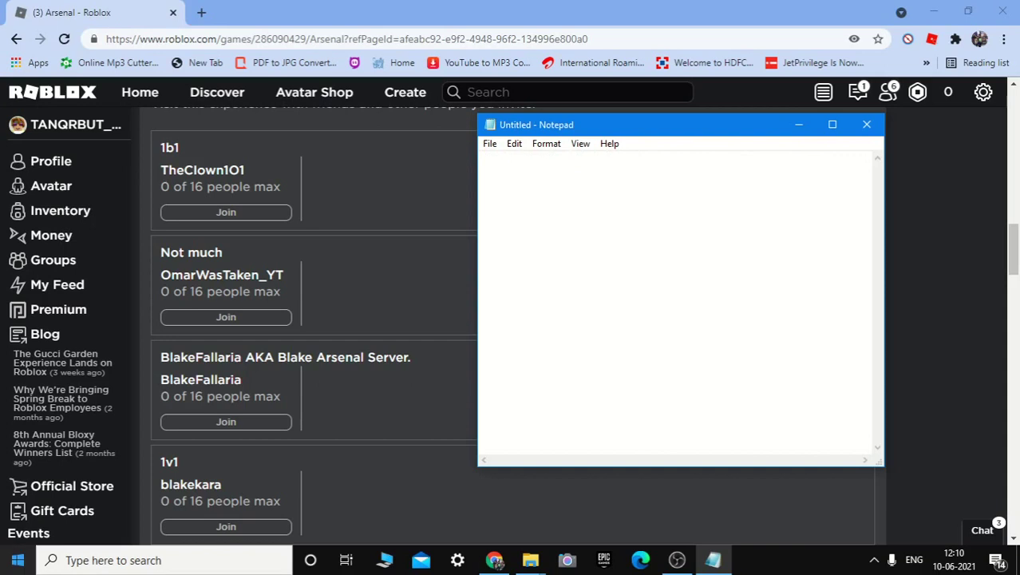
# Open the file location of the recently added Roblox Player app from Windows' app list
pyautogui.press('super')
pyautogui.rightClick(125, 80)
pyautogui.moveTo(220, 121)
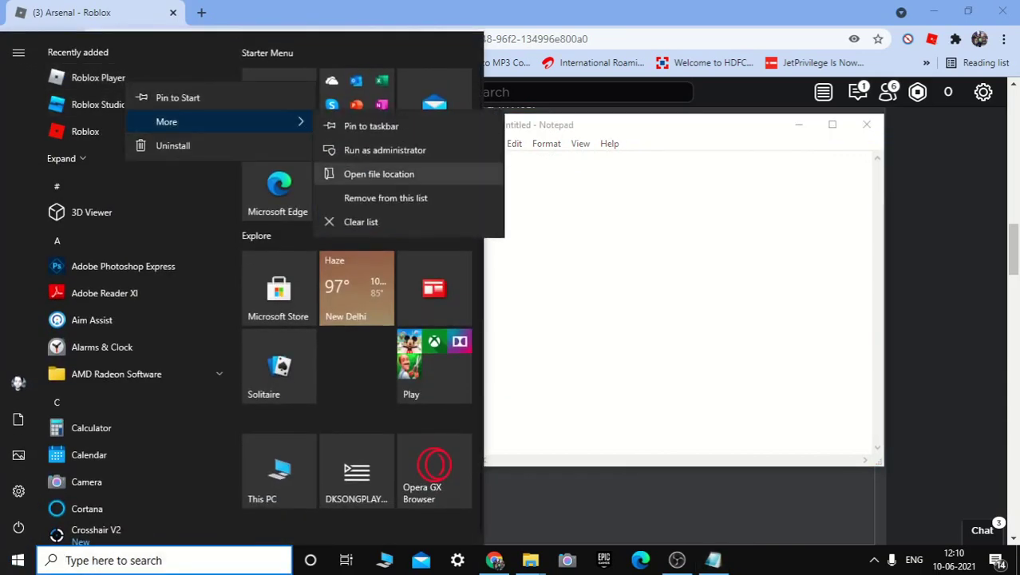
pyautogui.click(364, 174)
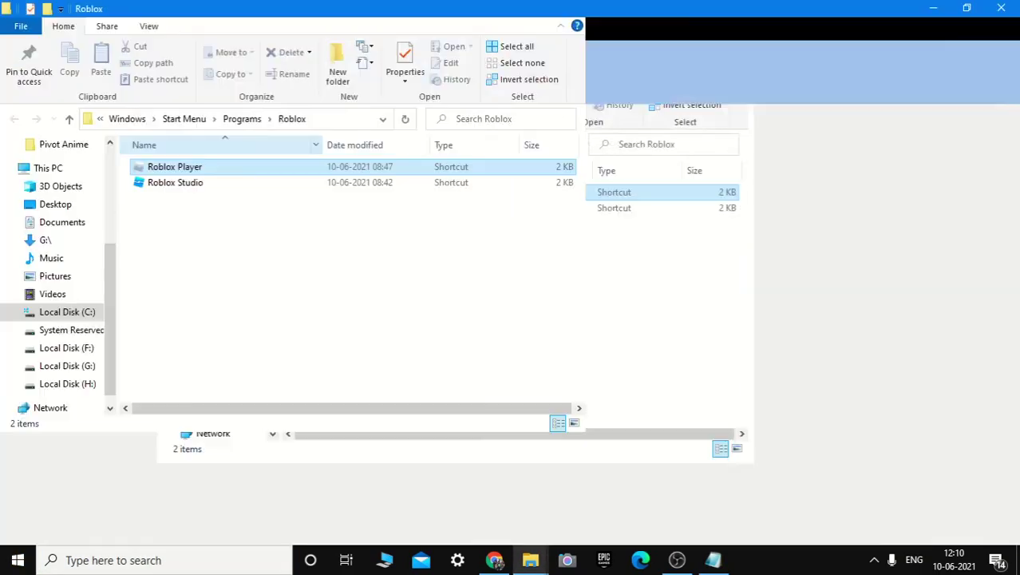
# Write "and again do open file location" in Notepad and clear the text
pyautogui.click(713, 559)
pyautogui.write('and agai')
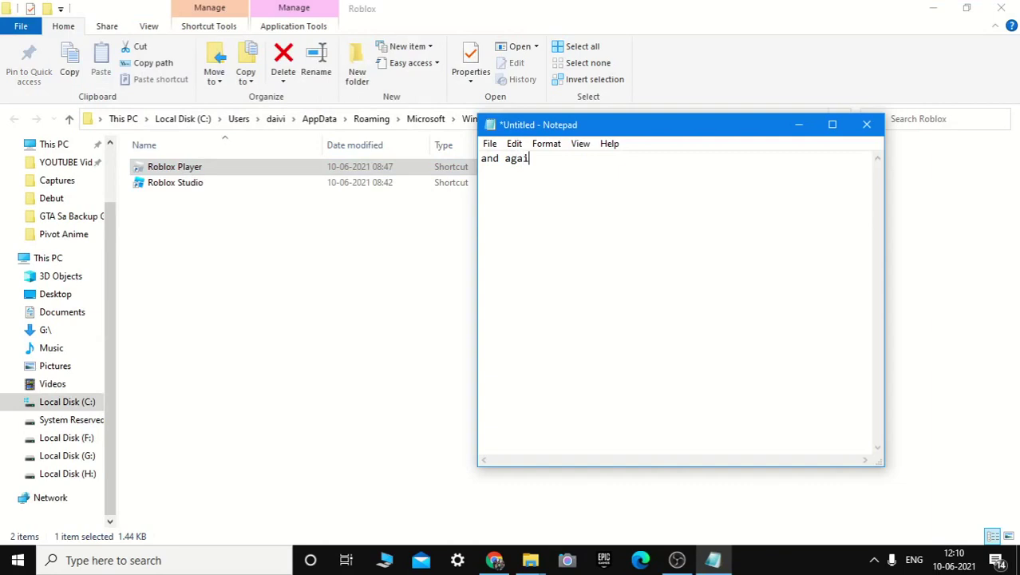
pyautogui.write('n do open file location')
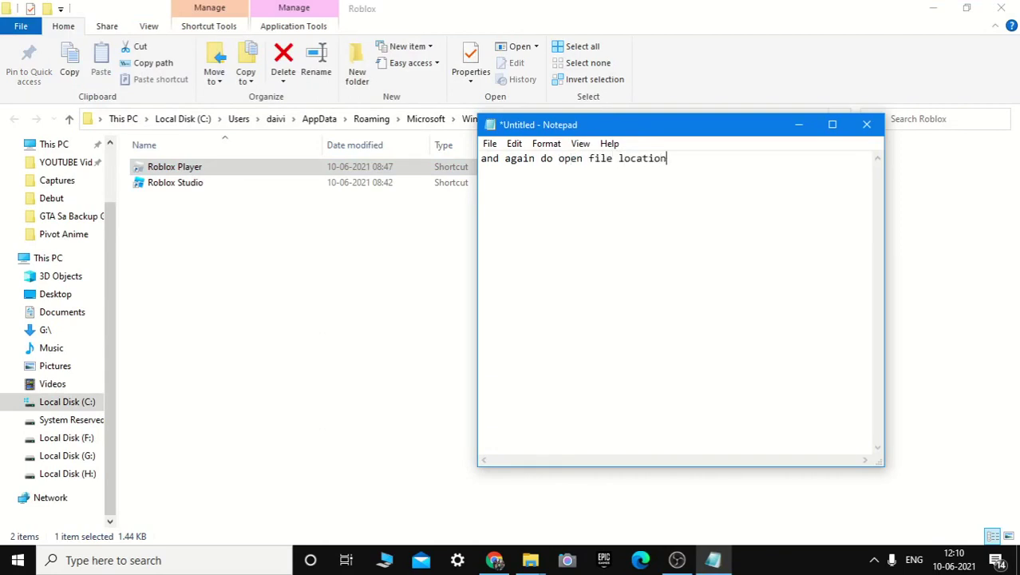
pyautogui.hotkey('ctrl', 'a')
pyautogui.press('BackSpace')
# Open the file location of the Roblox Player shortcut in File Explorer
pyautogui.click(208, 166)
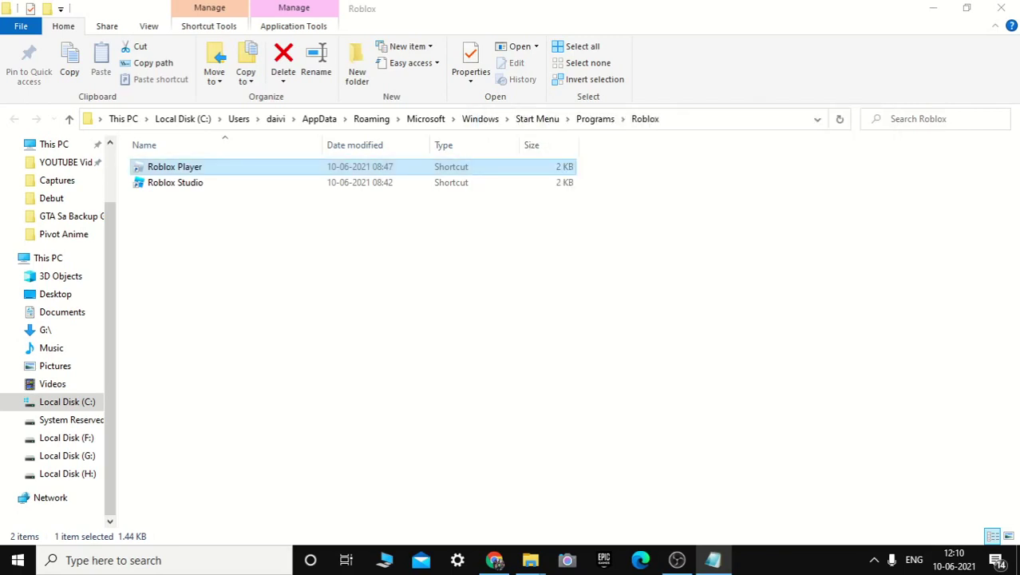
pyautogui.rightClick(182, 166)
pyautogui.click(231, 194)
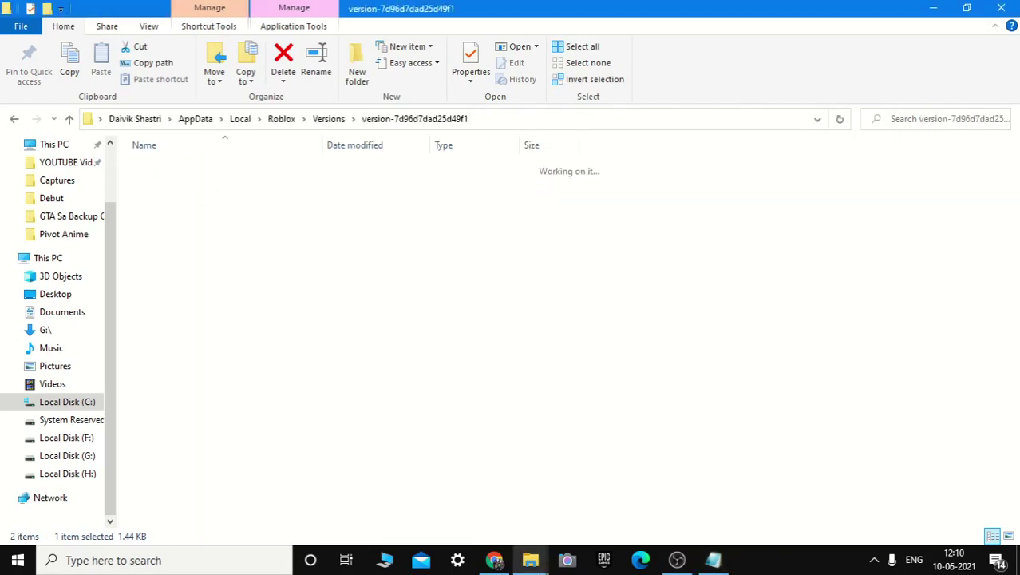
# Write "go in platform content" in Notepad and open the PlatformContent folder in File Explorer
pyautogui.hotkey('alt', 'Tab')
pyautogui.write('go in platform')
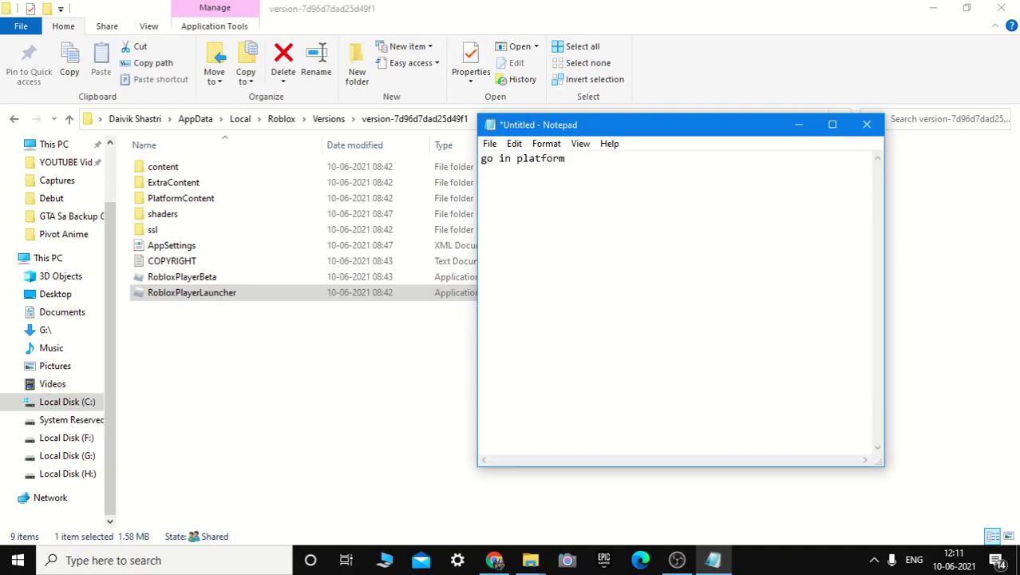
pyautogui.write(' content')
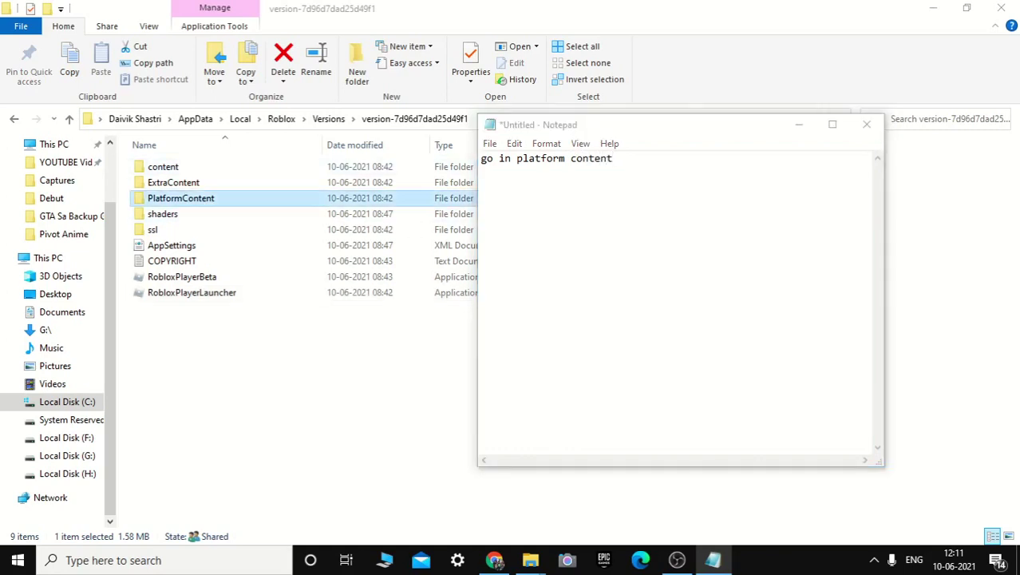
pyautogui.doubleClick(180, 198)
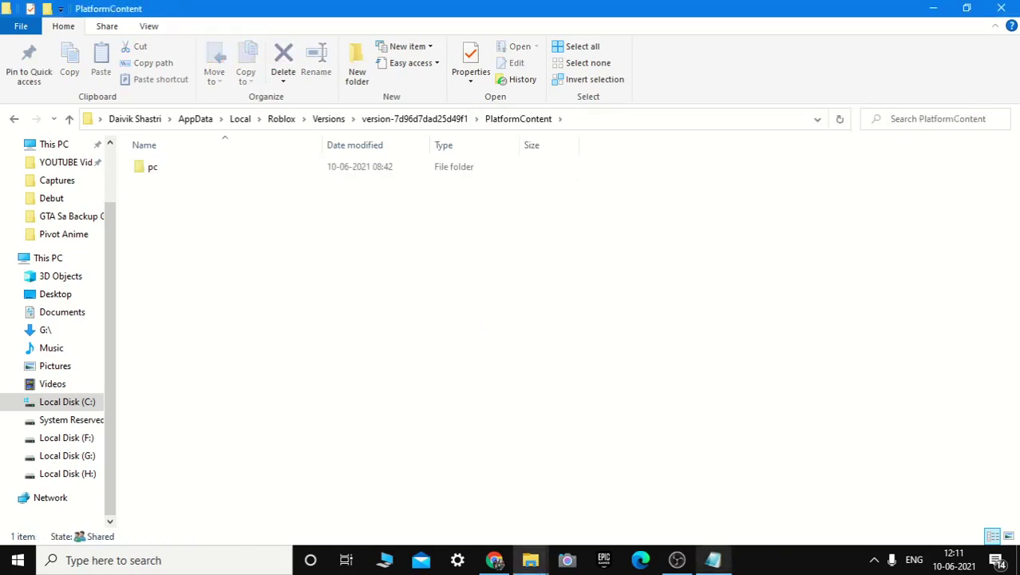
# Replace the Notepad text with "then pc" and open the pc folder in File Explorer
pyautogui.click(713, 559)
pyautogui.hotkey('ctrl', 'a')
pyautogui.press('BackSpace')
pyautogui.write('then pc')
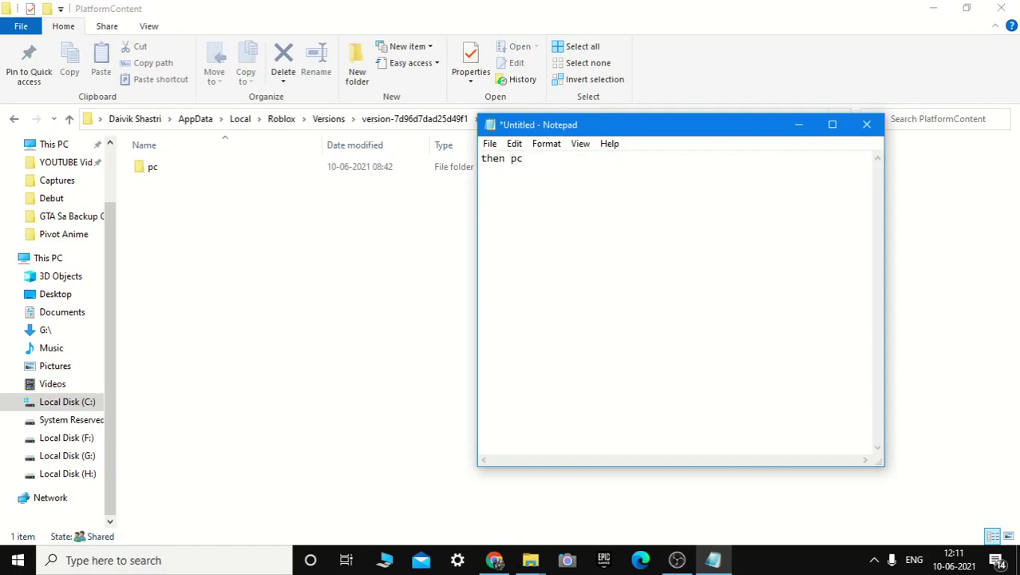
pyautogui.doubleClick(152, 166)
# Replace the Notepad text with "and textures"
pyautogui.click(713, 560)
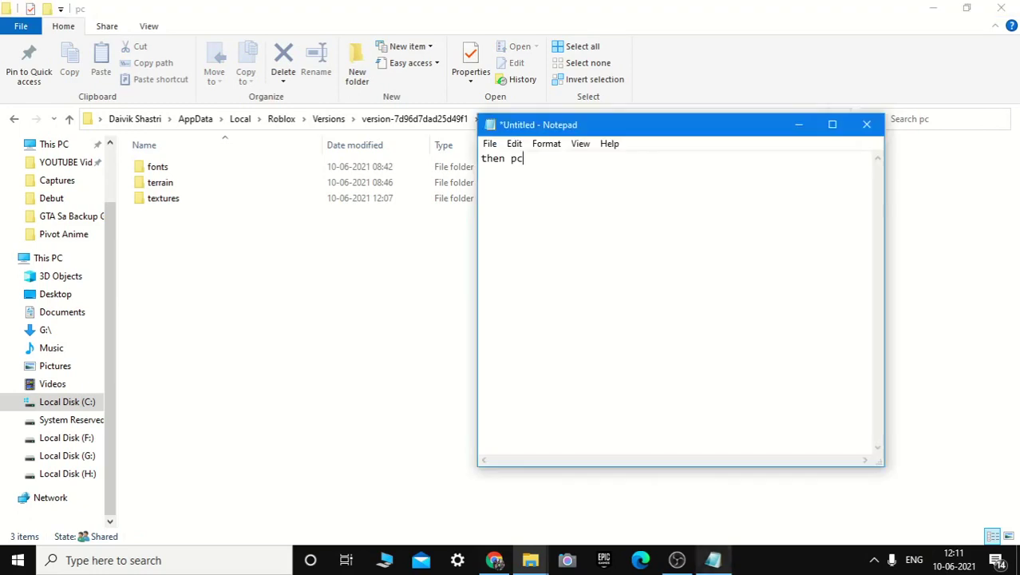
pyautogui.hotkey('ctrl', 'a')
pyautogui.press('BackSpace')
pyautogui.write('and textures')
pyautogui.press('Return')
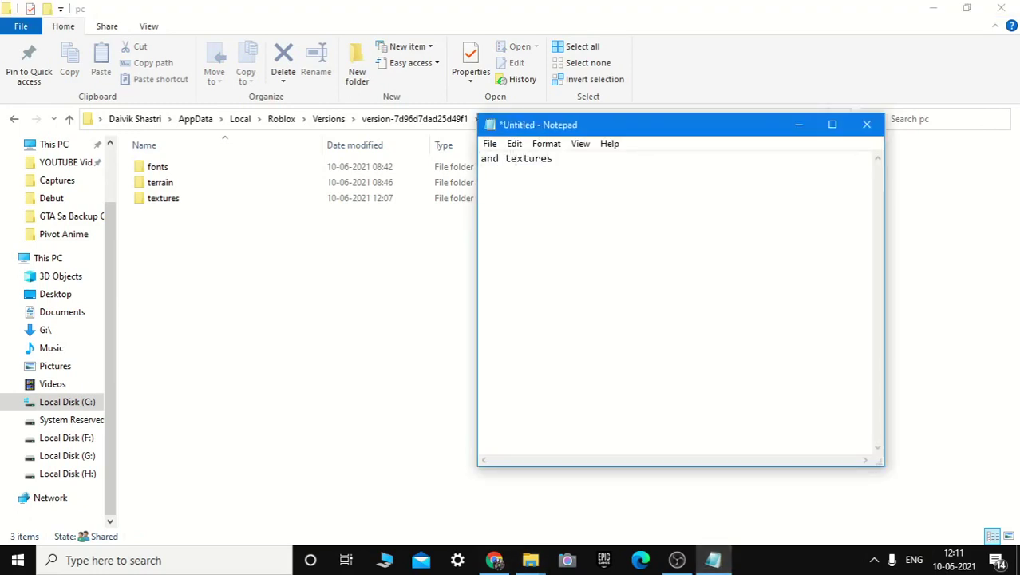
# Clear the Notepad text and open the textures folder in File Explorer
pyautogui.press('BackSpace')
pyautogui.press('BackSpace')
pyautogui.press('BackSpace')
pyautogui.press('BackSpace')
pyautogui.press('BackSpace')
pyautogui.press('BackSpace')
pyautogui.press('BackSpace')
pyautogui.press('BackSpace')
pyautogui.press('BackSpace')
pyautogui.press('BackSpace')
pyautogui.press('BackSpace')
pyautogui.press('BackSpace')
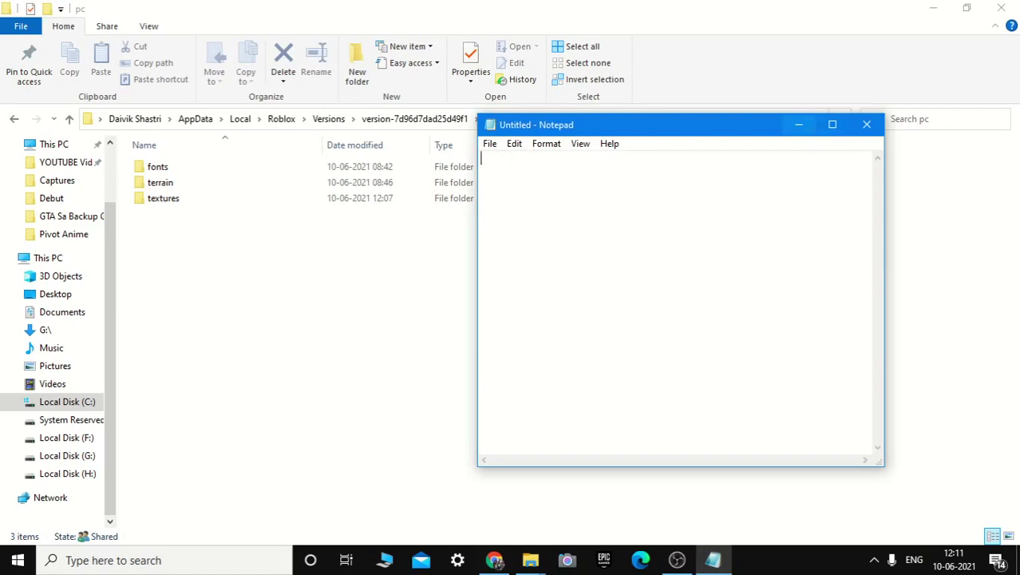
pyautogui.doubleClick(162, 198)
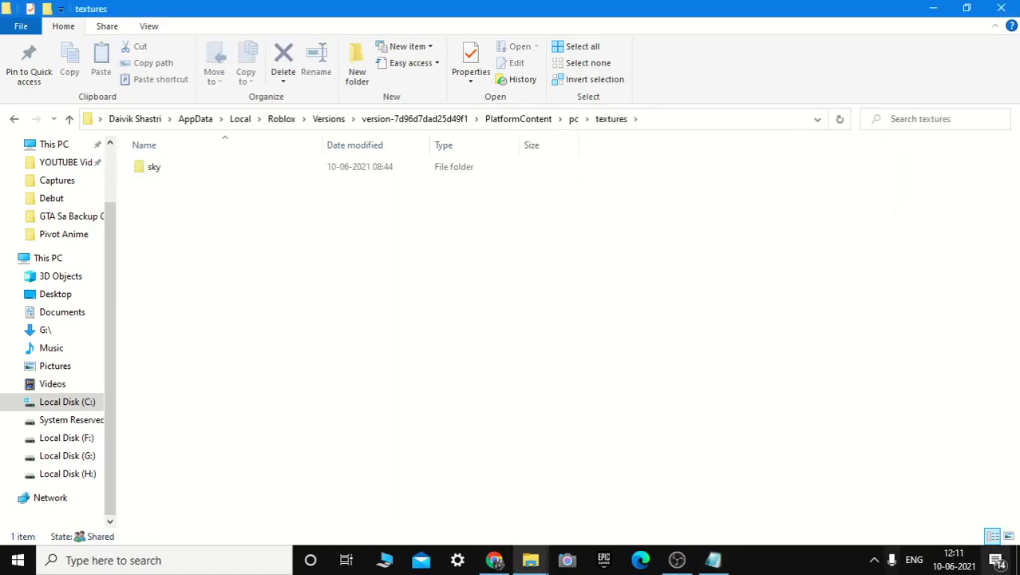
# Write "and delete everything except for the sky" in Notepad
pyautogui.hotkey('alt', 'Tab')
pyautogui.write('and dlel')
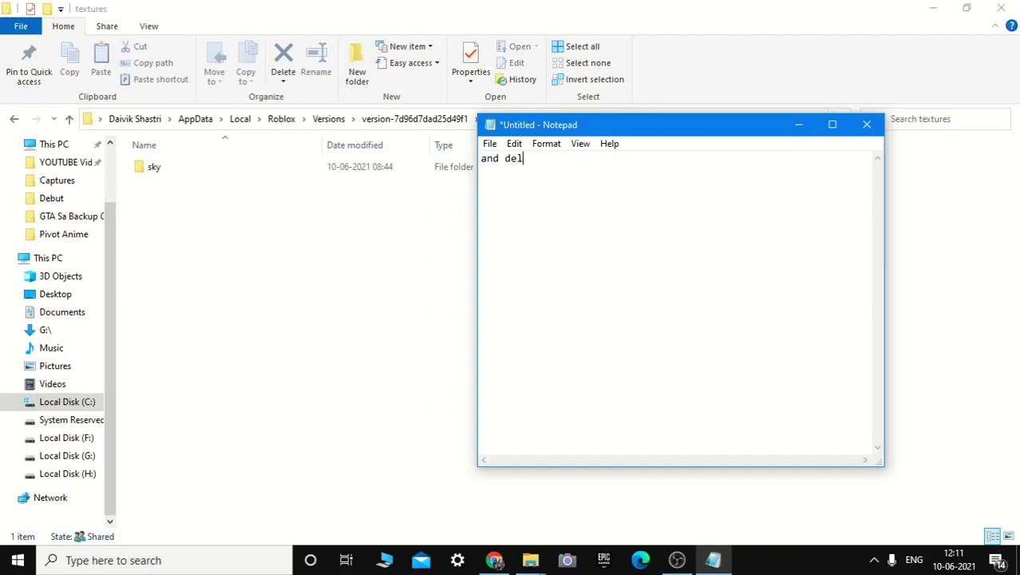
pyautogui.write('ete everything exc')
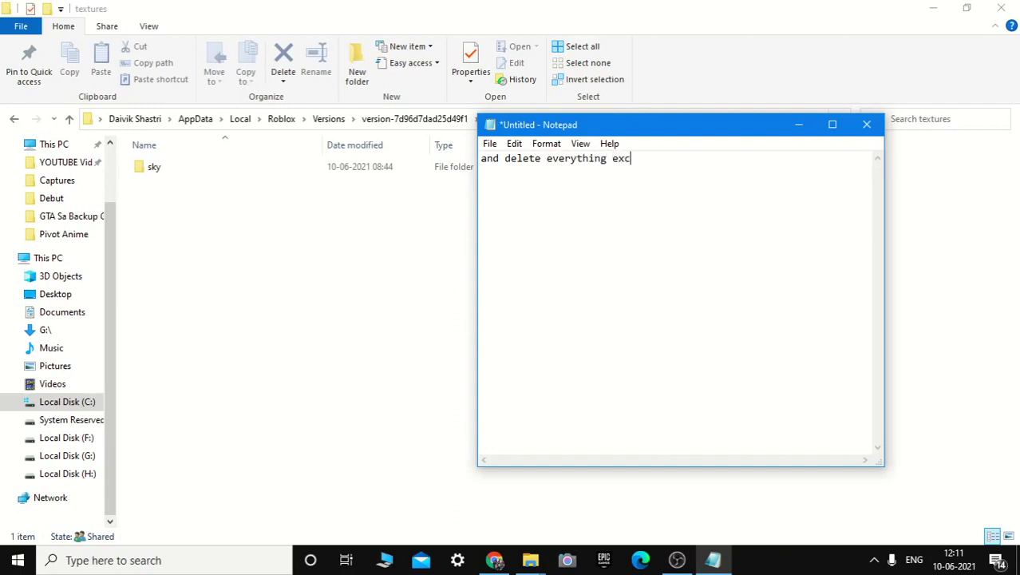
pyautogui.write('ept for the sky')
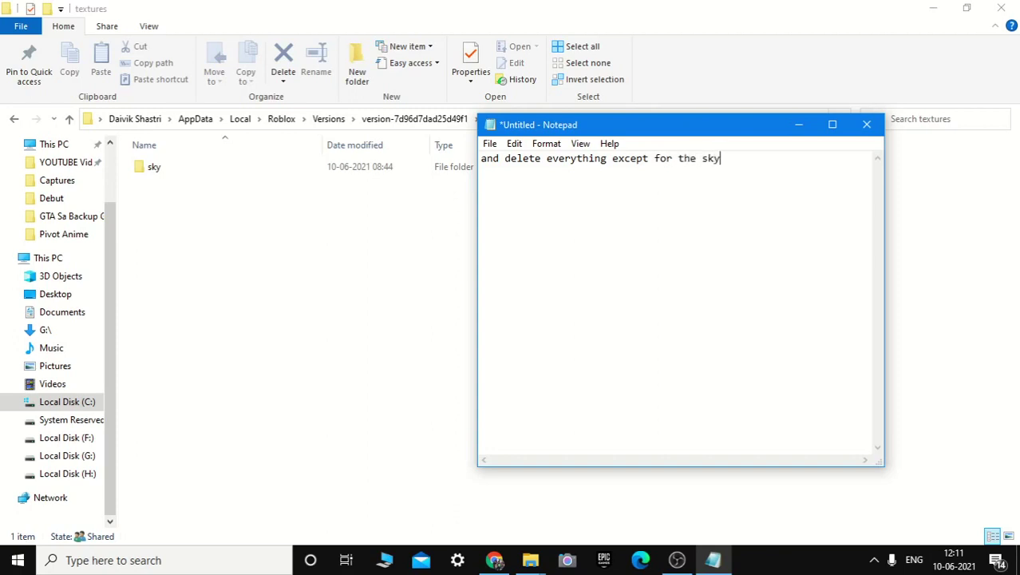
# Clear the sentence about deleting everything except the sky from Notepad
pyautogui.press('BackSpace')
pyautogui.press('BackSpace')
pyautogui.press('BackSpace')
pyautogui.press('BackSpace')
pyautogui.press('BackSpace')
pyautogui.press('BackSpace')
pyautogui.press('BackSpace')
pyautogui.press('BackSpace')
pyautogui.press('BackSpace')
pyautogui.press('BackSpace')
pyautogui.press('BackSpace')
pyautogui.press('BackSpace')
pyautogui.press('BackSpace')
pyautogui.press('BackSpace')
pyautogui.press('BackSpace')
pyautogui.press('BackSpace')
pyautogui.press('BackSpace')
pyautogui.press('BackSpace')
pyautogui.press('BackSpace')
pyautogui.press('BackSpace')
pyautogui.press('BackSpace')
pyautogui.press('BackSpace')
pyautogui.press('BackSpace')
pyautogui.press('BackSpace')
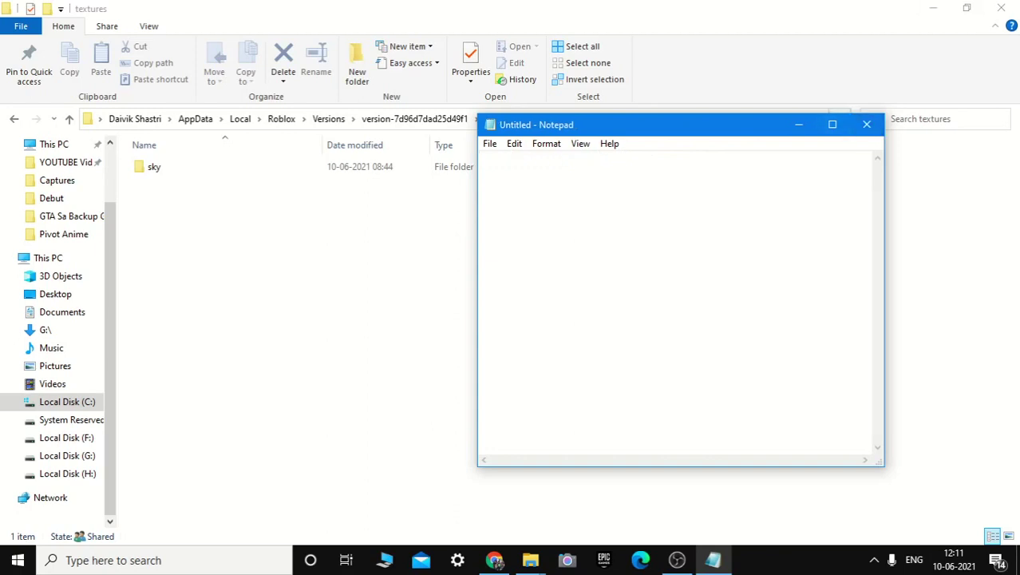
pyautogui.write('or imma')
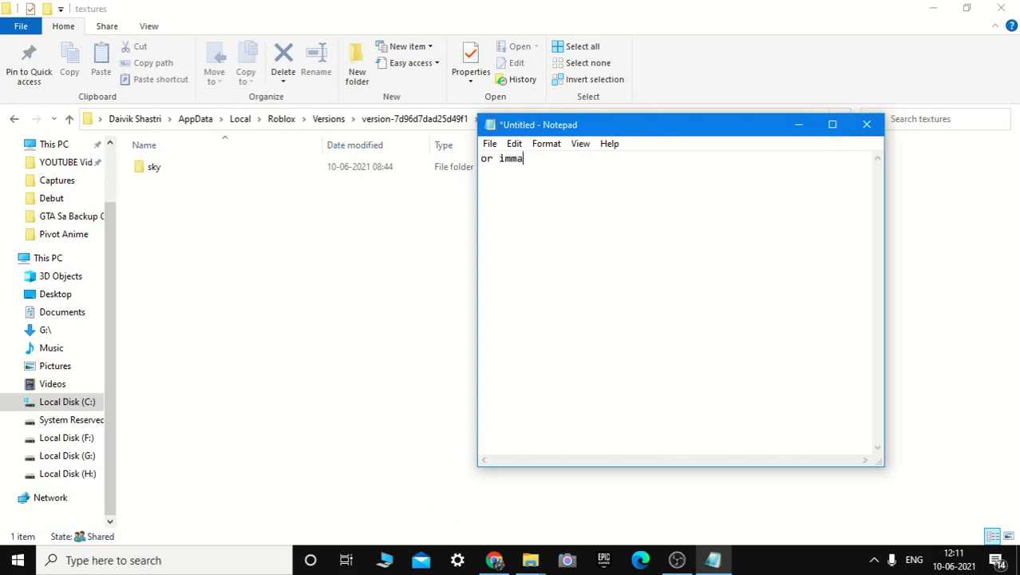
pyautogui.press('BackSpace')
pyautogui.press('BackSpace')
pyautogui.press('BackSpace')
pyautogui.press('BackSpace')
pyautogui.press('BackSpace')
pyautogui.press('BackSpace')
pyautogui.press('BackSpace')
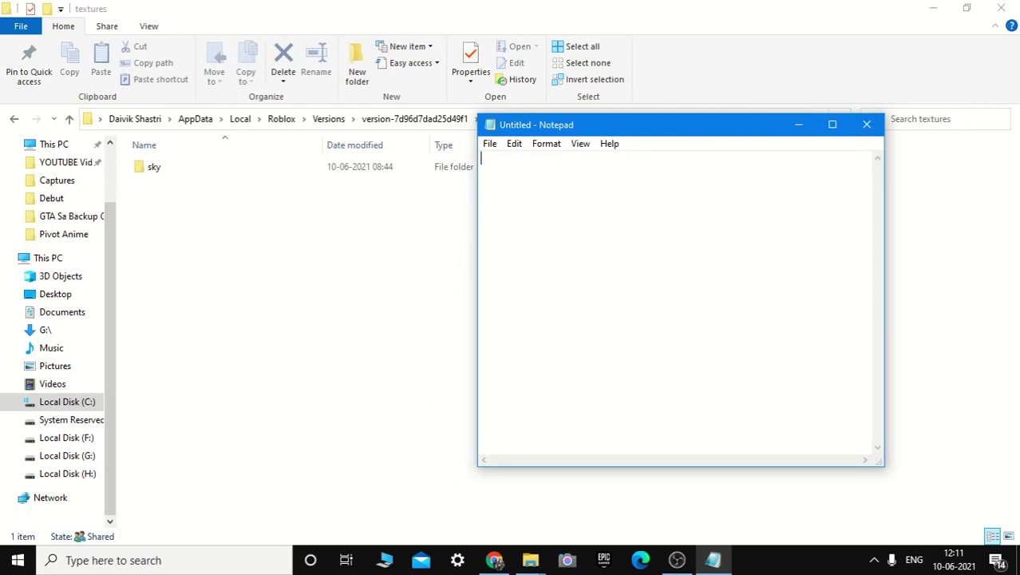
# Write "let me show u how to do it" in Notepad
pyautogui.write('pr')
pyautogui.press('BackSpace')
pyautogui.write('le')
pyautogui.write('t me show u ')
pyautogui.write('haw')
pyautogui.press('BackSpace')
pyautogui.press('BackSpace')
pyautogui.write('ow to do it')
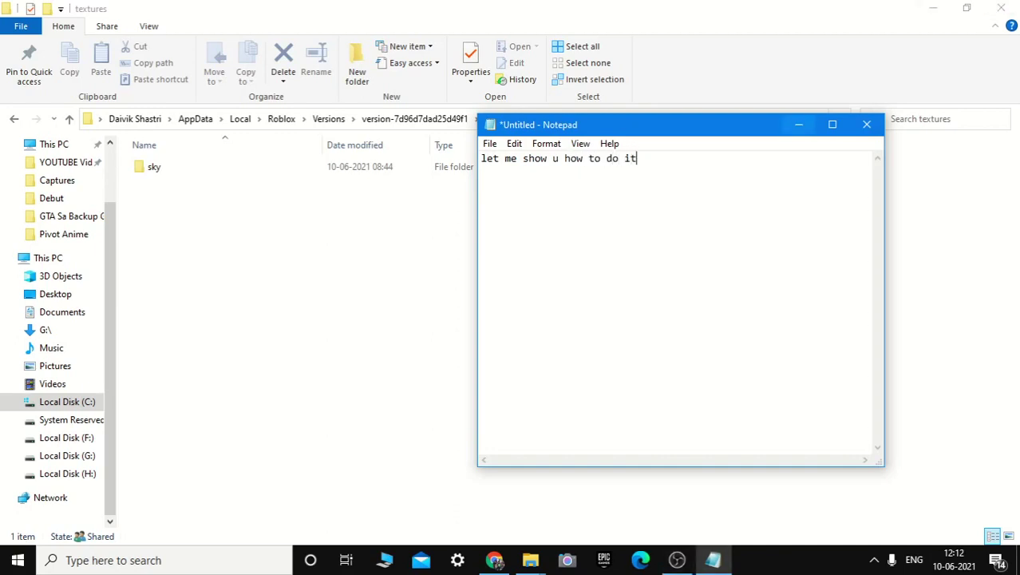
# Minimize Notepad and select the sky folder in the textures folder
pyautogui.click(798, 124)
pyautogui.rightClick(636, 341)
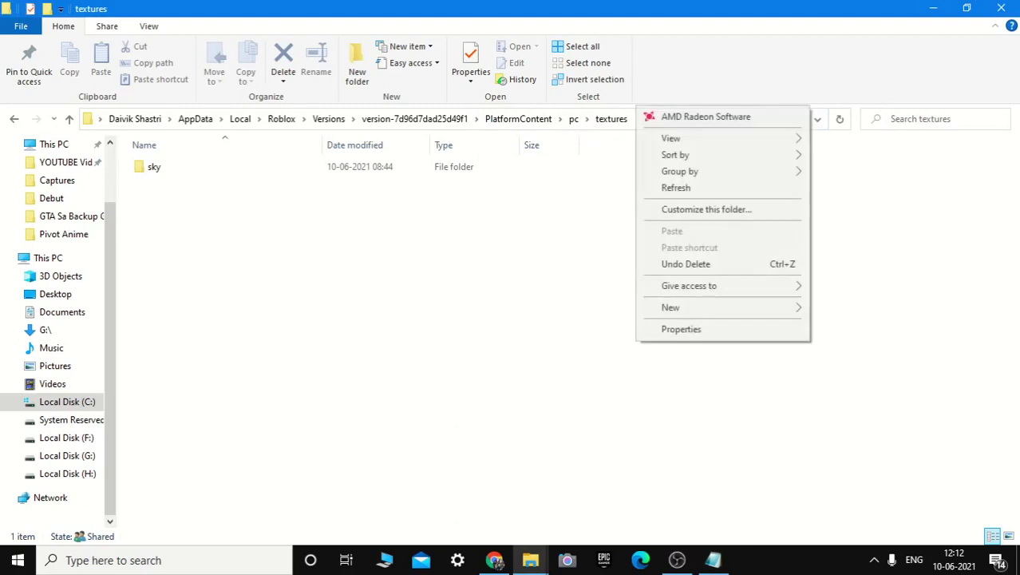
pyautogui.press('Escape')
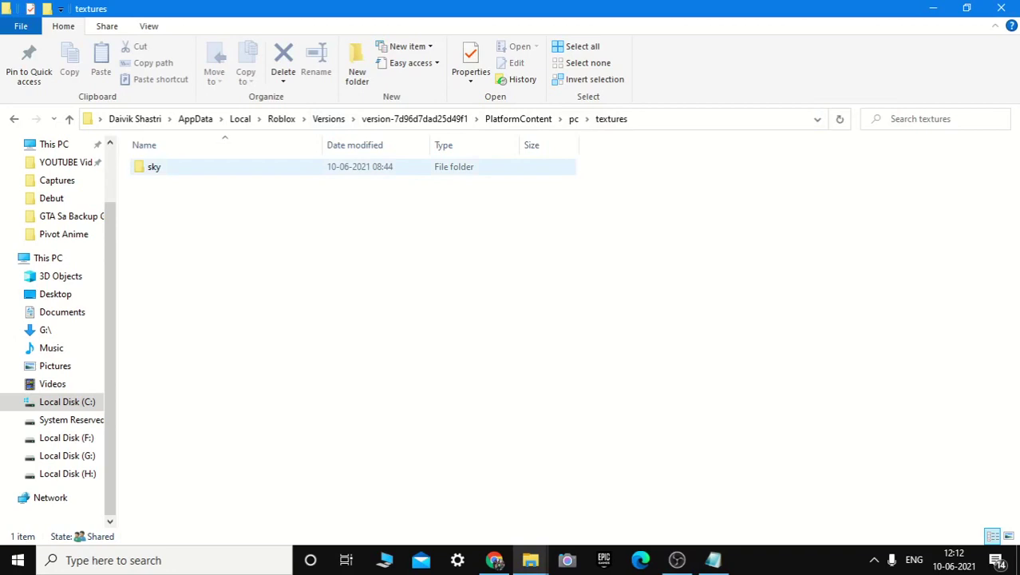
pyautogui.click(154, 166)
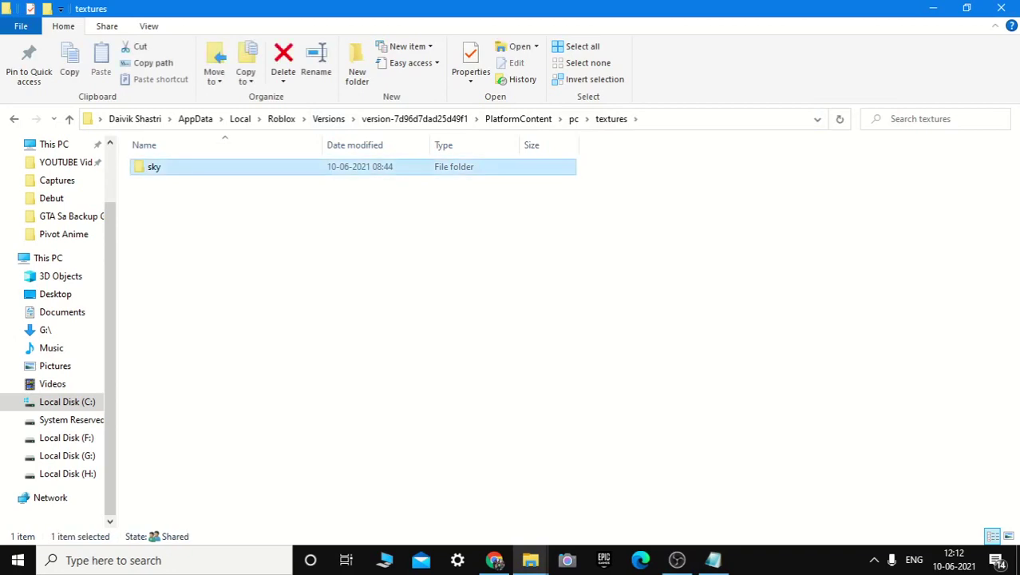
# Bring Notepad back and replace its text with "press ctrl on your keyboard"
pyautogui.click(713, 560)
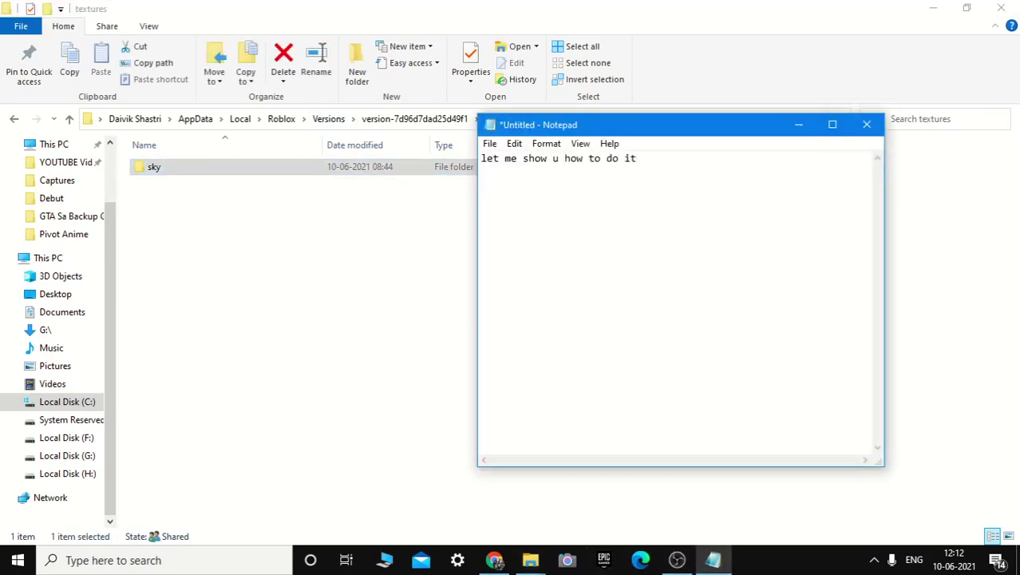
pyautogui.press('BackSpace')
pyautogui.press('BackSpace')
pyautogui.press('BackSpace')
pyautogui.press('BackSpace')
pyautogui.press('BackSpace')
pyautogui.press('BackSpace')
pyautogui.press('BackSpace')
pyautogui.press('BackSpace')
pyautogui.press('BackSpace')
pyautogui.press('BackSpace')
pyautogui.press('BackSpace')
pyautogui.press('BackSpace')
pyautogui.press('BackSpace')
pyautogui.press('BackSpace')
pyautogui.press('BackSpace')
pyautogui.press('BackSpace')
pyautogui.press('BackSpace')
pyautogui.press('BackSpace')
pyautogui.press('BackSpace')
pyautogui.press('BackSpace')
pyautogui.write('press control')
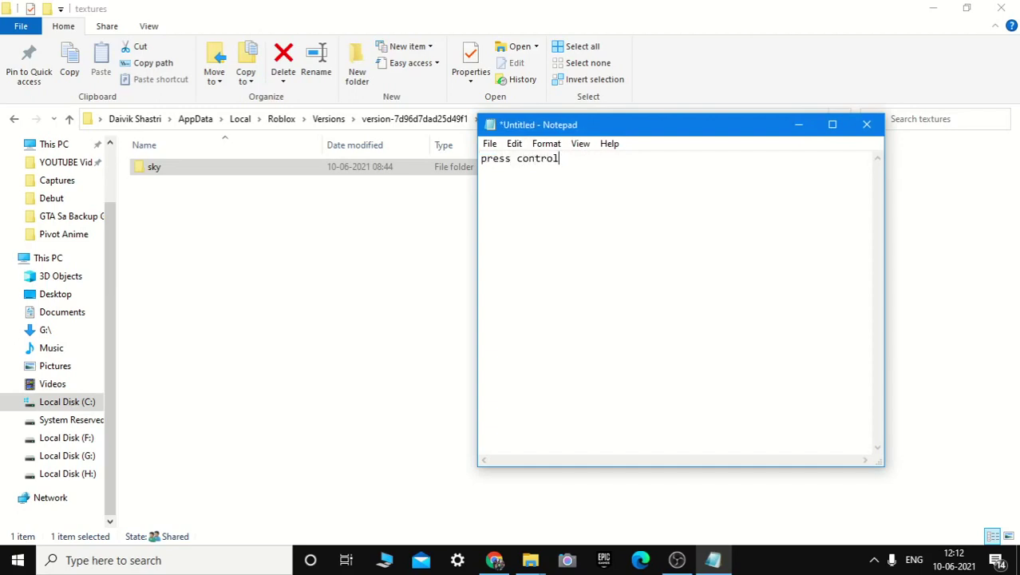
pyautogui.press('BackSpace')
pyautogui.press('BackSpace')
pyautogui.press('BackSpace')
pyautogui.press('BackSpace')
pyautogui.press('BackSpace')
pyautogui.write('trl on your keyboar')
pyautogui.press('BackSpace')
pyautogui.write('ard')
# Replace the Notepad text with "and click the sky to uncheck it"
pyautogui.press('BackSpace')
pyautogui.press('BackSpace')
pyautogui.press('BackSpace')
pyautogui.press('BackSpace')
pyautogui.press('BackSpace')
pyautogui.press('BackSpace')
pyautogui.press('BackSpace')
pyautogui.press('BackSpace')
pyautogui.press('BackSpace')
pyautogui.press('BackSpace')
pyautogui.press('BackSpace')
pyautogui.press('BackSpace')
pyautogui.press('BackSpace')
pyautogui.press('BackSpace')
pyautogui.press('BackSpace')
pyautogui.press('BackSpace')
pyautogui.press('BackSpace')
pyautogui.press('BackSpace')
pyautogui.press('BackSpace')
pyautogui.press('BackSpace')
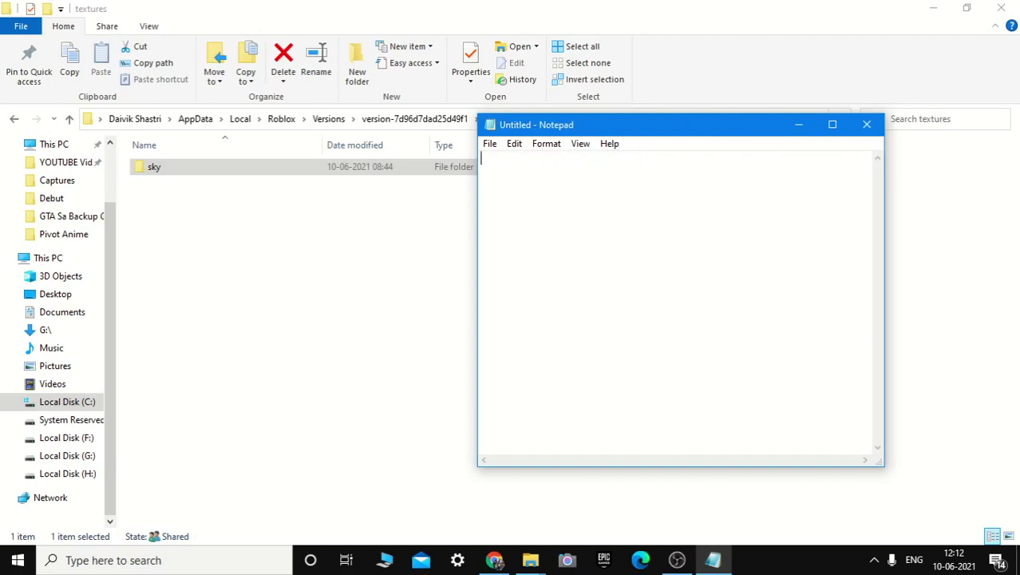
pyautogui.click(798, 125)
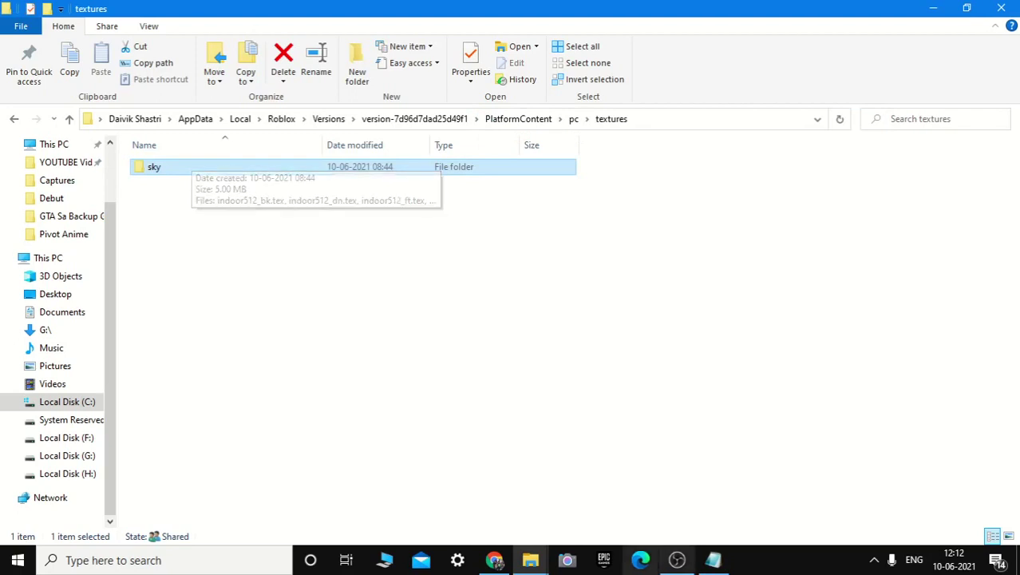
pyautogui.click(713, 559)
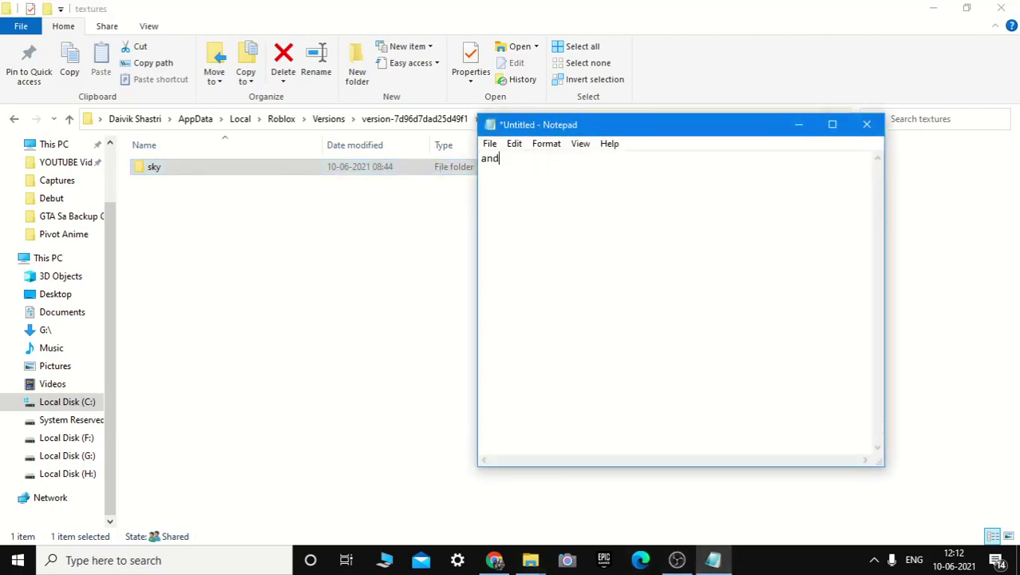
pyautogui.write('click the sky to unchec')
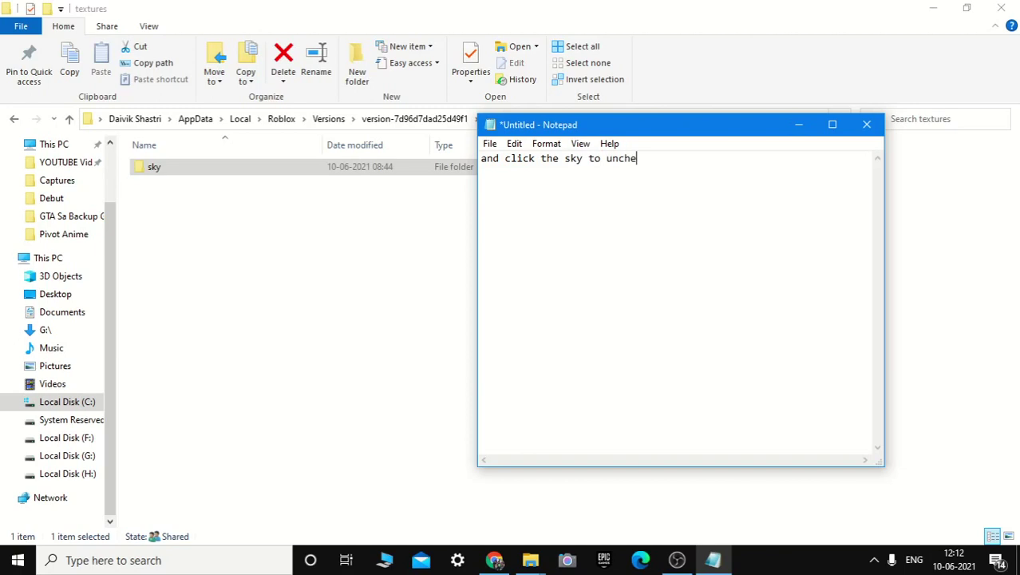
pyautogui.press('BackSpace')
pyautogui.write('ck it')
# Clear the Notepad text, minimize Notepad and deselect the sky folder in File Explorer
pyautogui.hotkey('ctrl', 'a')
pyautogui.press('BackSpace')
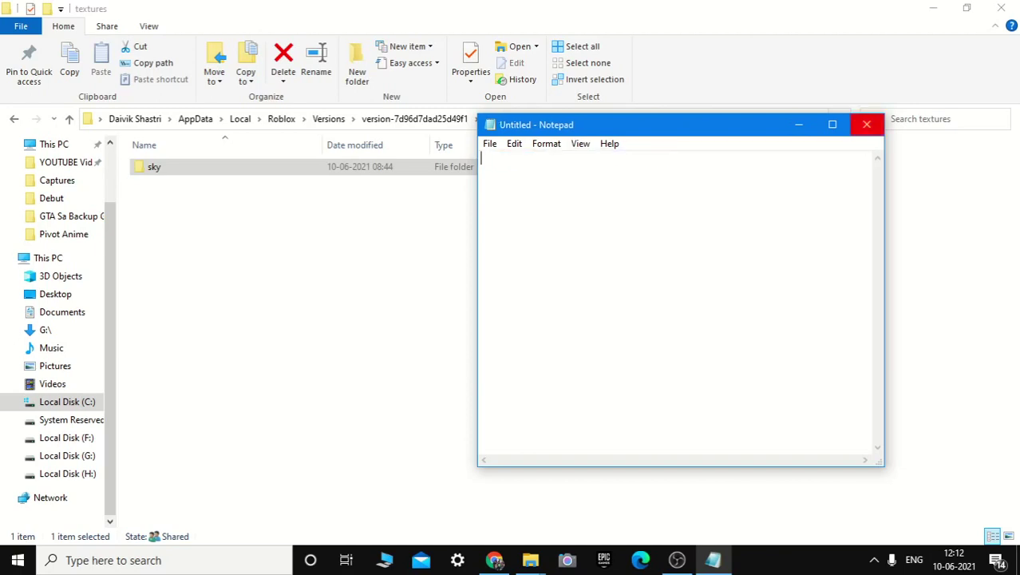
pyautogui.click(799, 124)
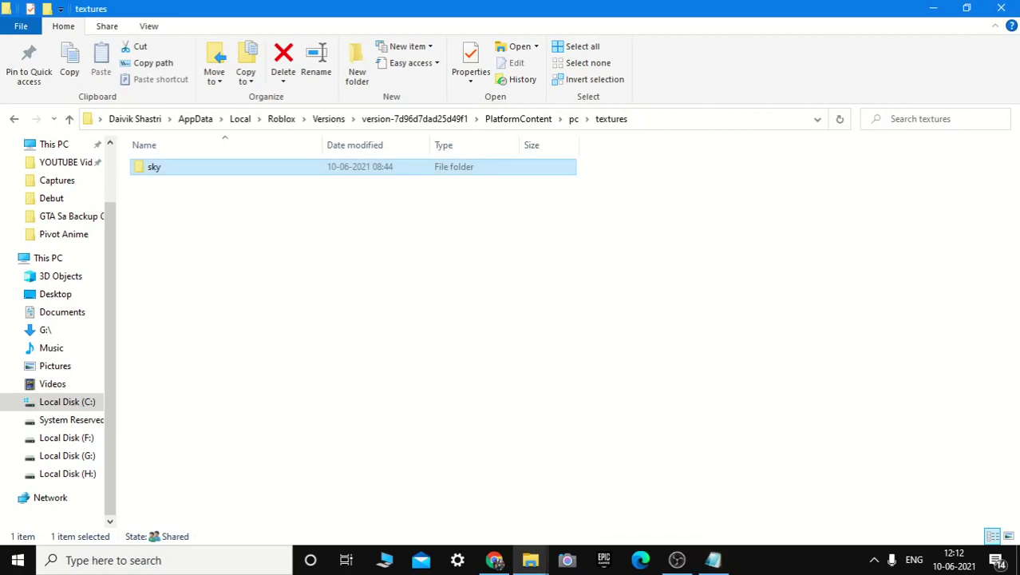
pyautogui.click(351, 279)
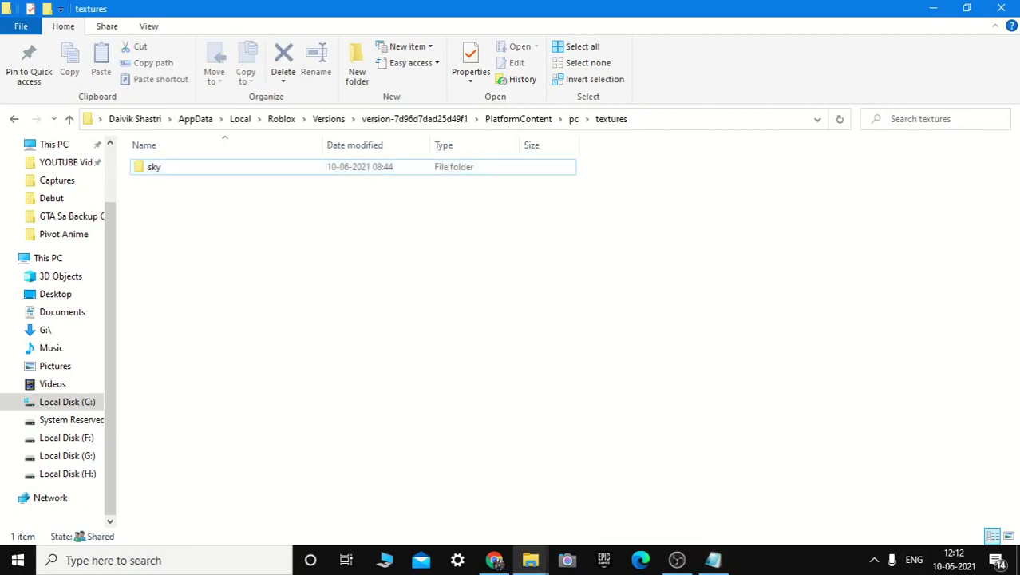
# Restore Notepad, write "boom" in it and erase the word again
pyautogui.click(713, 559)
pyautogui.write('boom')
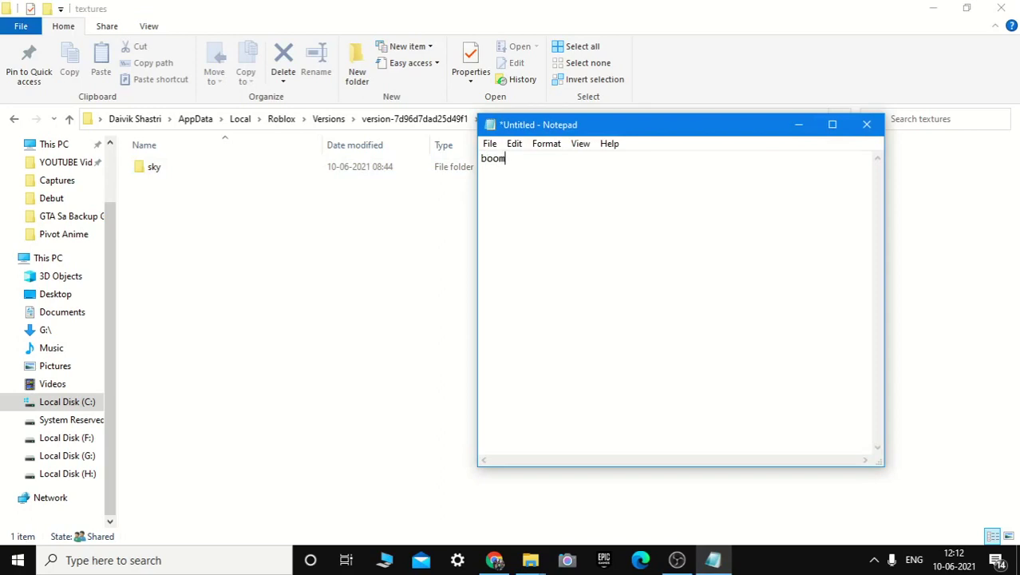
pyautogui.press('BackSpace')
pyautogui.press('BackSpace')
pyautogui.press('BackSpace')
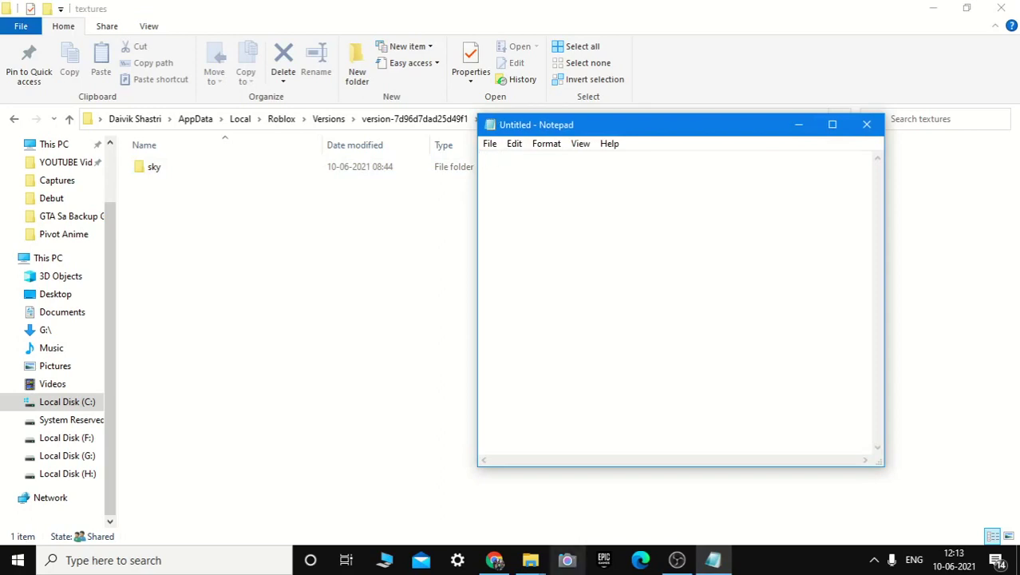
# Bring up the Roblox Arsenal page in Chrome and write "now join your private server or your friends on" in Notepad over it
pyautogui.write('2')
pyautogui.click(495, 561)
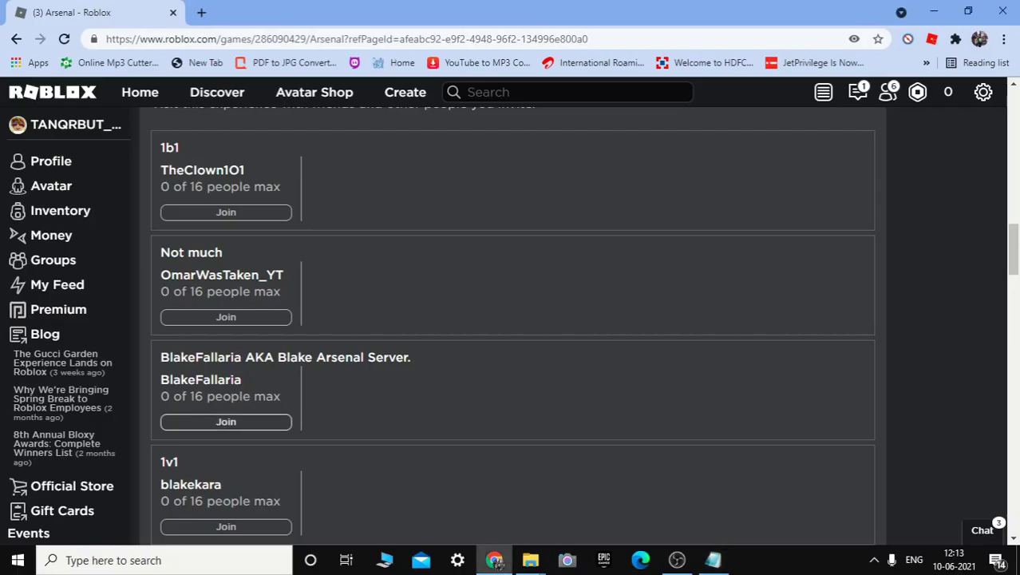
pyautogui.hotkey('alt', 'Tab')
pyautogui.press('BackSpace')
pyautogui.write('now jo')
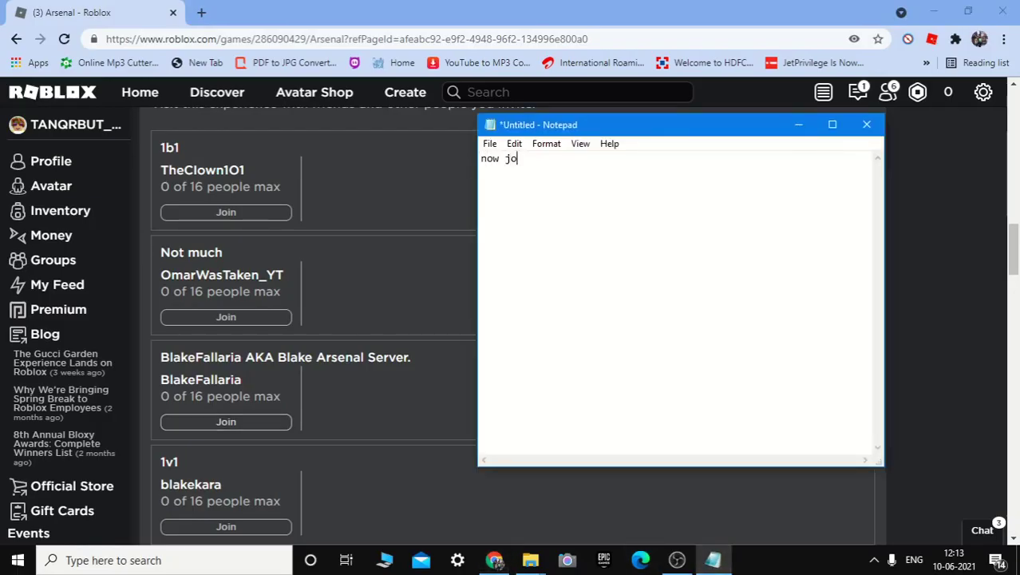
pyautogui.write('in your private server or your friends on')
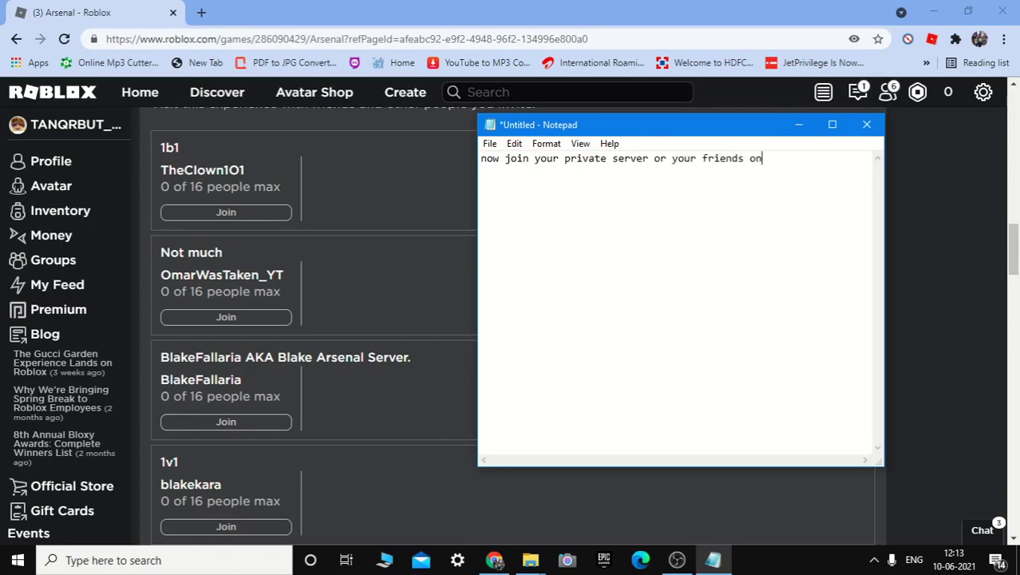
# Erase the sentence about joining a private server from Notepad
pyautogui.press('BackSpace')
pyautogui.press('BackSpace')
pyautogui.press('BackSpace')
pyautogui.press('BackSpace')
pyautogui.press('BackSpace')
pyautogui.press('BackSpace')
pyautogui.press('BackSpace')
pyautogui.press('BackSpace')
pyautogui.press('BackSpace')
pyautogui.press('BackSpace')
pyautogui.press('BackSpace')
pyautogui.press('BackSpace')
pyautogui.press('BackSpace')
pyautogui.press('BackSpace')
pyautogui.press('BackSpace')
pyautogui.press('BackSpace')
pyautogui.press('BackSpace')
pyautogui.press('BackSpace')
pyautogui.press('BackSpace')
pyautogui.press('BackSpace')
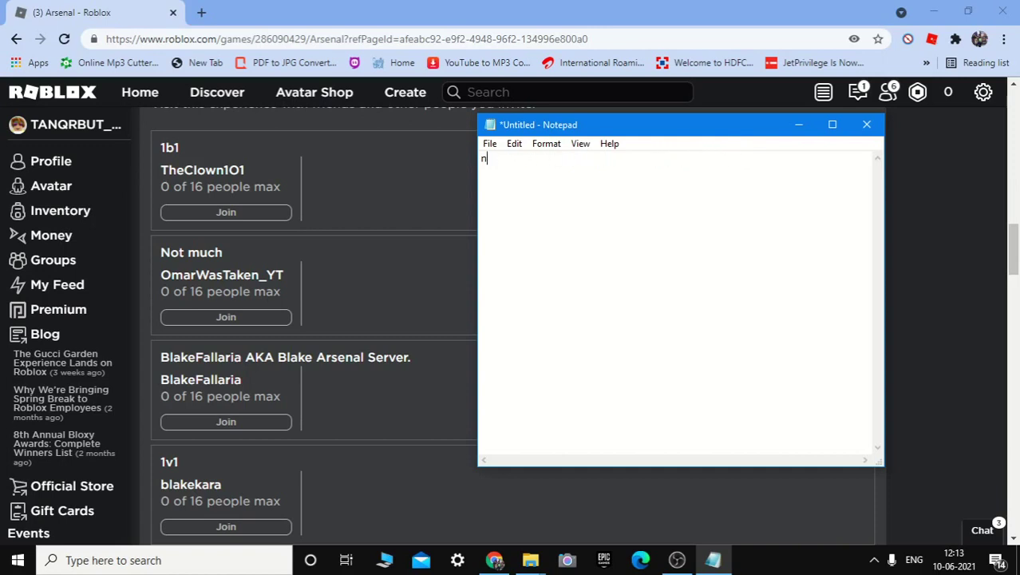
# Join one of the private servers listed on the Roblox Arsenal page to launch the game
pyautogui.scroll(-2, 313, 319)
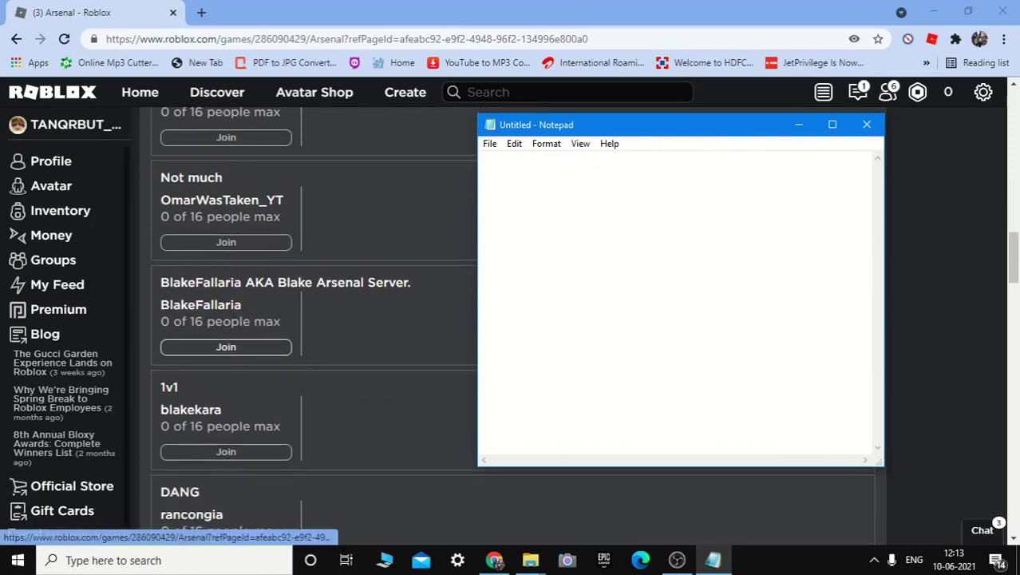
pyautogui.scroll(-1, 313, 320)
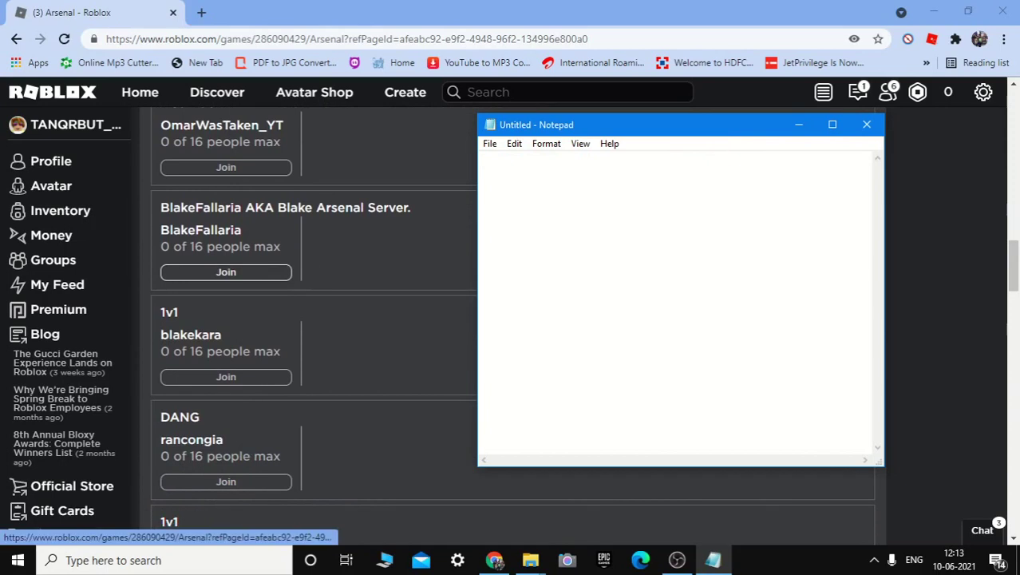
pyautogui.scroll(-2, 313, 319)
pyautogui.scroll(-1, 226, 364)
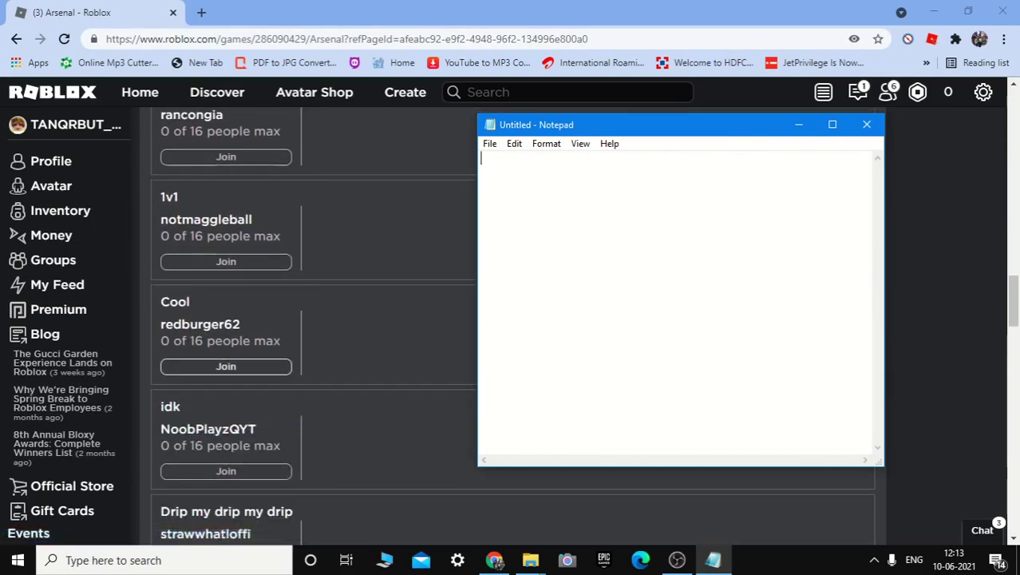
pyautogui.click(226, 366)
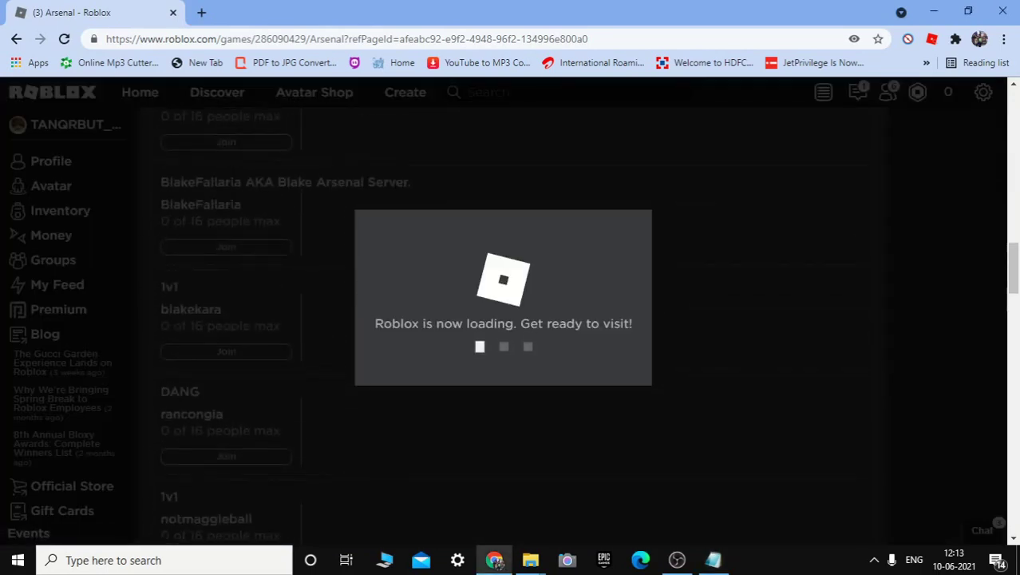
pyautogui.scroll(2, 226, 319)
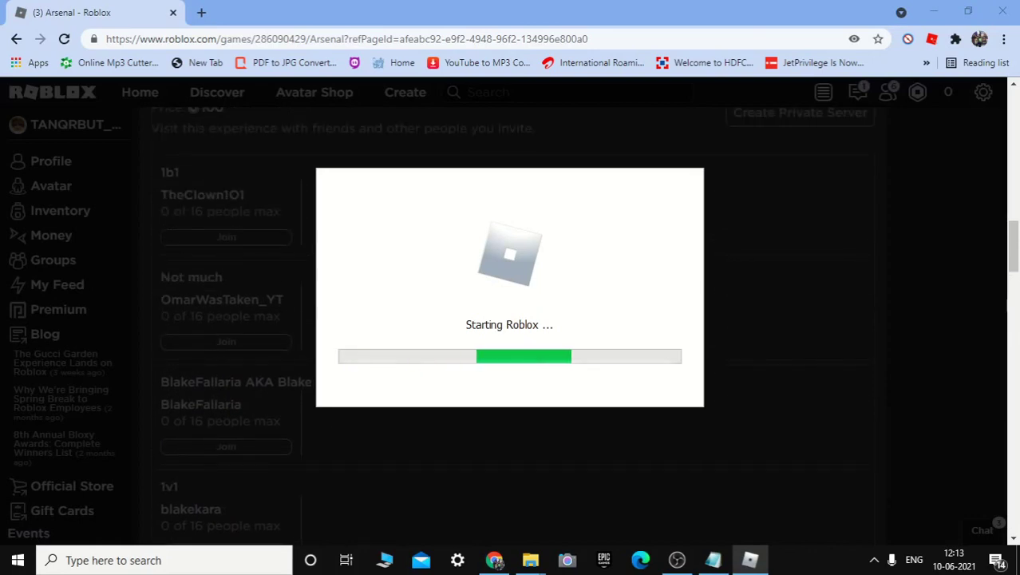
pyautogui.scroll(1, 226, 319)
pyautogui.scroll(-4, 226, 319)
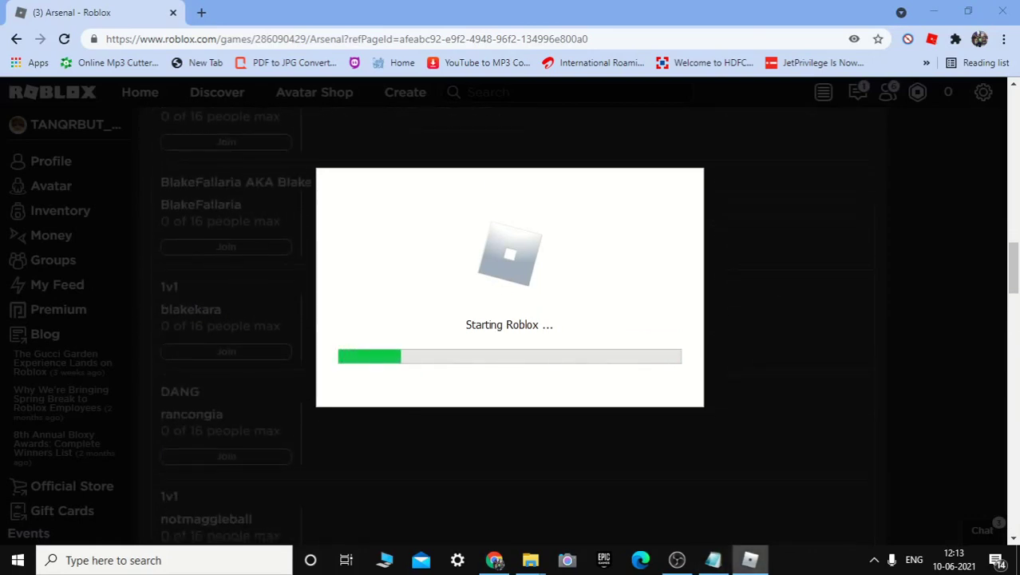
# Bring the empty Notepad window in front of the Arsenal loading screen
pyautogui.click(713, 559)
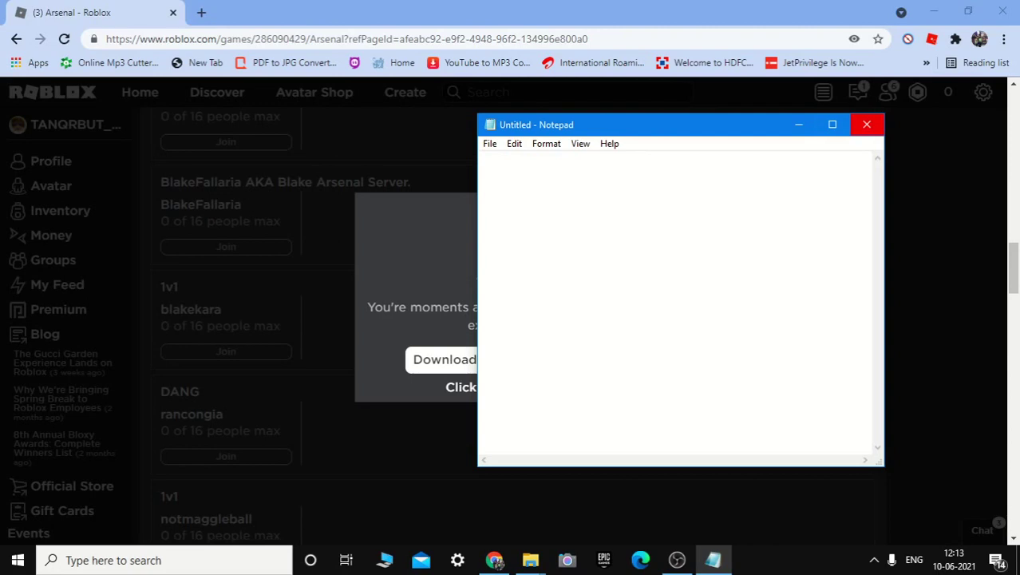
pyautogui.click(833, 124)
pyautogui.click(931, 8)
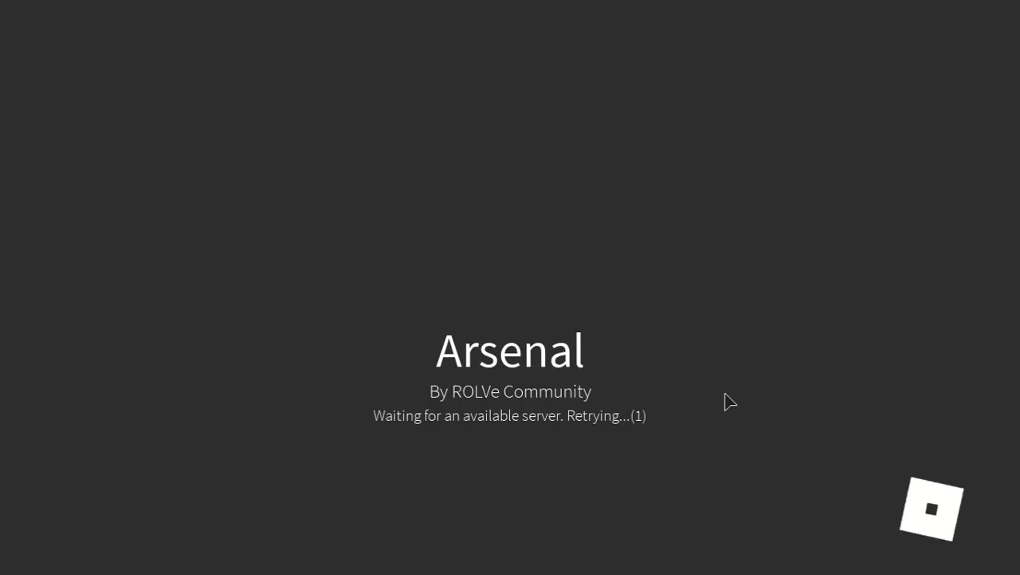
pyautogui.hotkey('alt', 'Tab')
pyautogui.click(967, 8)
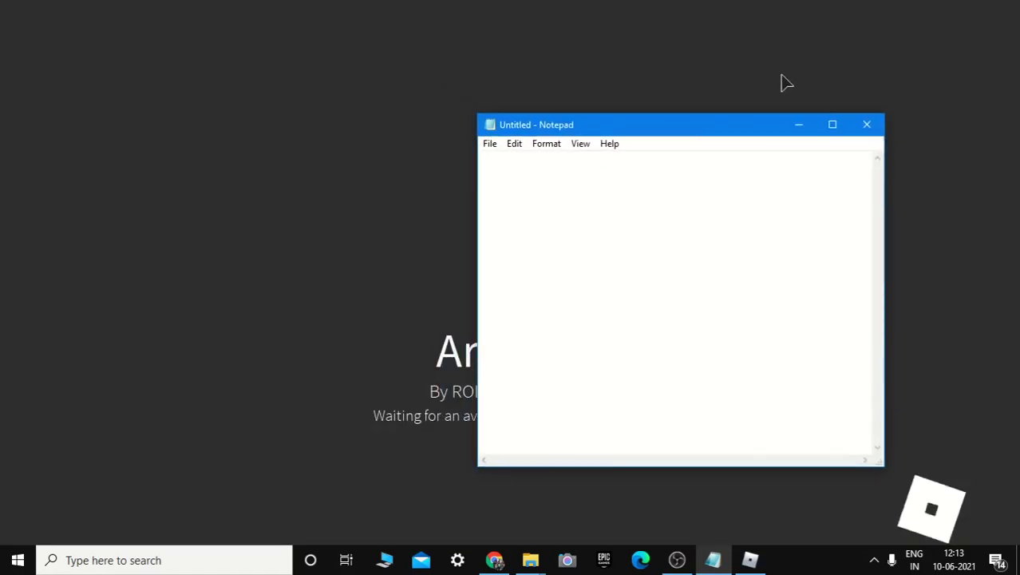
# Move Notepad to the upper-right corner of the screen, shrink it to a small window and return to the Arsenal game
pyautogui.moveTo(687, 126); pyautogui.dragTo(822, 9)
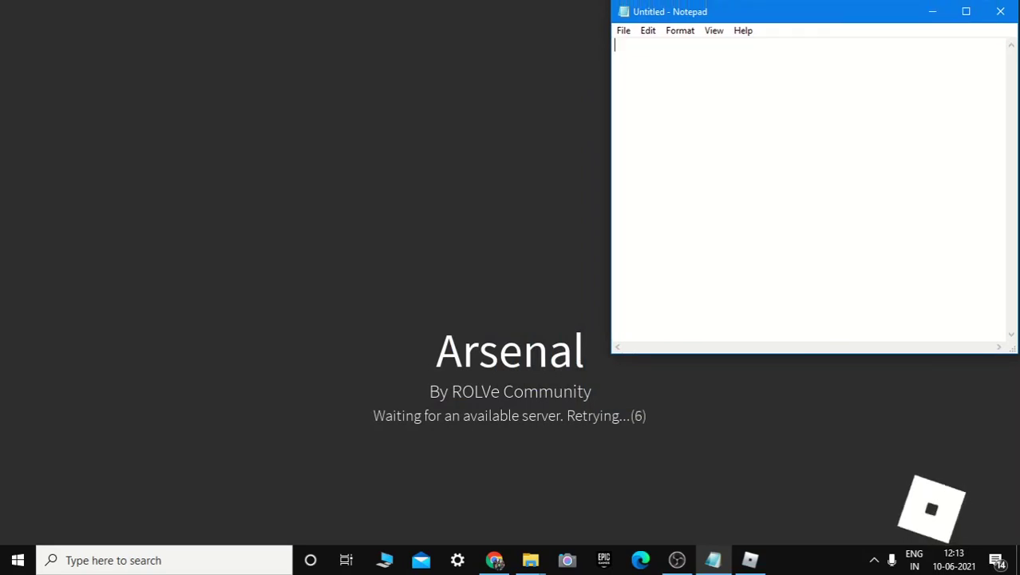
pyautogui.moveTo(719, 352); pyautogui.dragTo(710, 76)
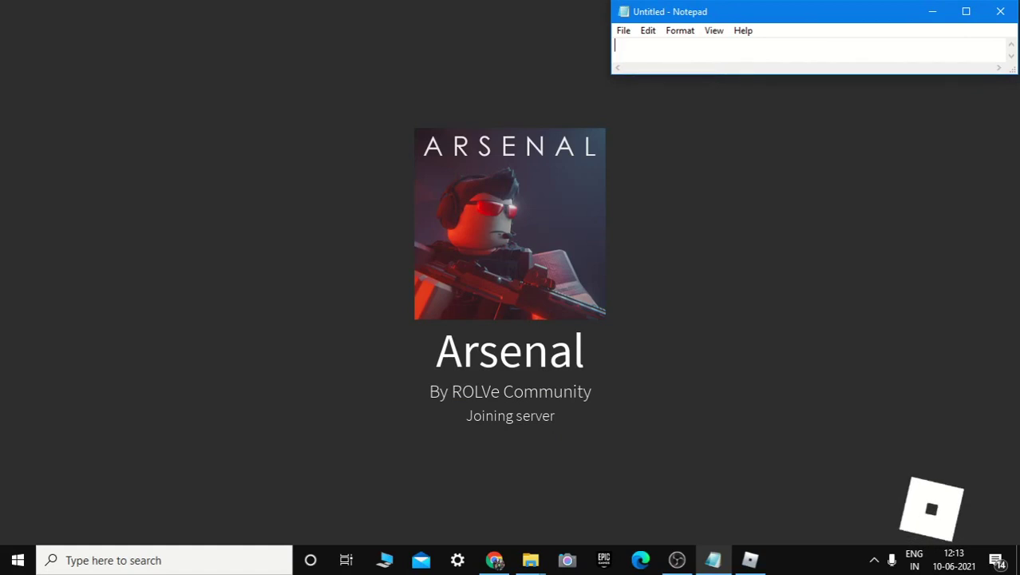
pyautogui.moveTo(613, 46); pyautogui.dragTo(857, 24)
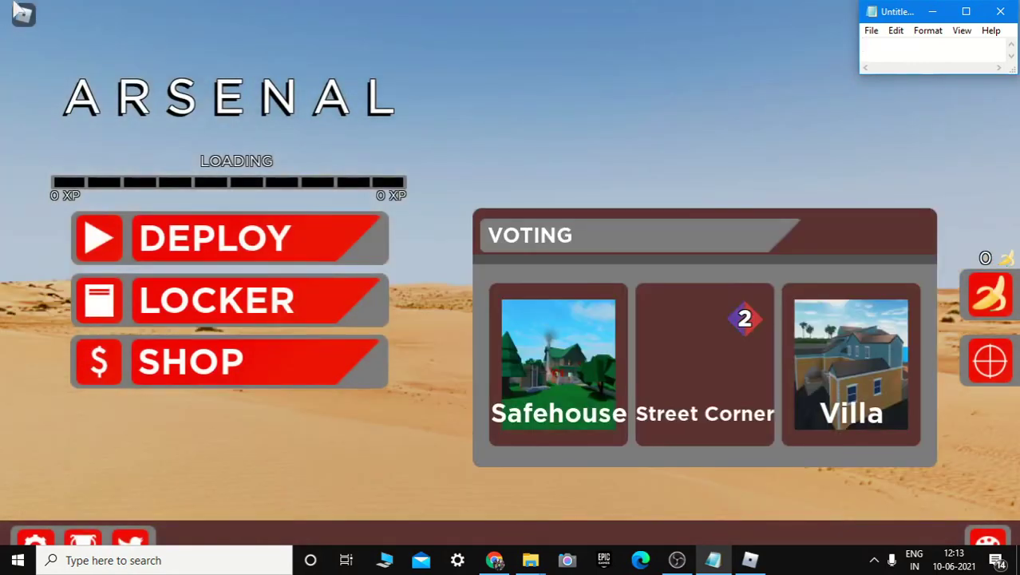
pyautogui.click(339, 44)
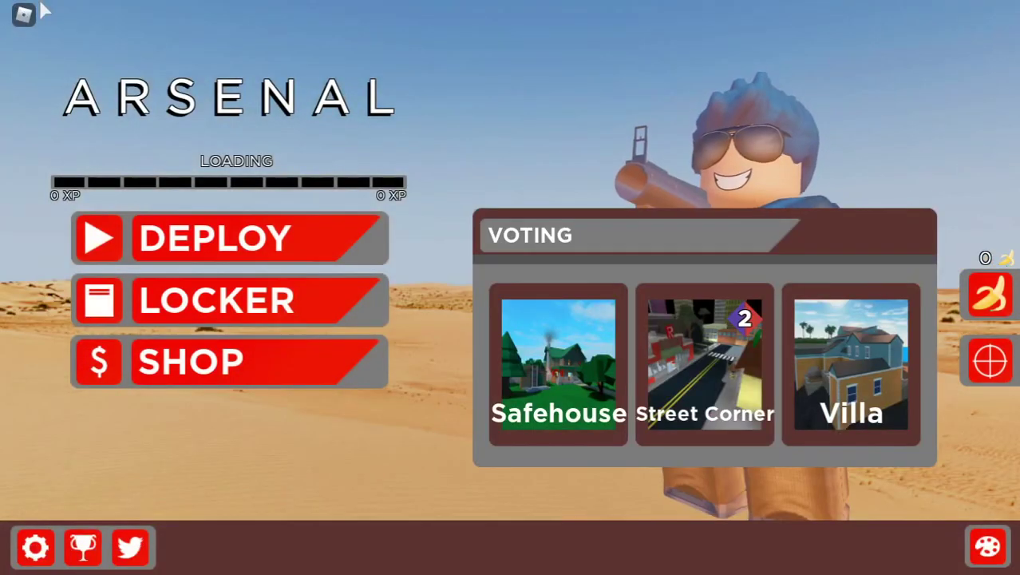
# Check the in-game Roblox settings, including the graphics mode and quality, and return to the Arsenal lobby
pyautogui.press('Escape')
pyautogui.click(392, 82)
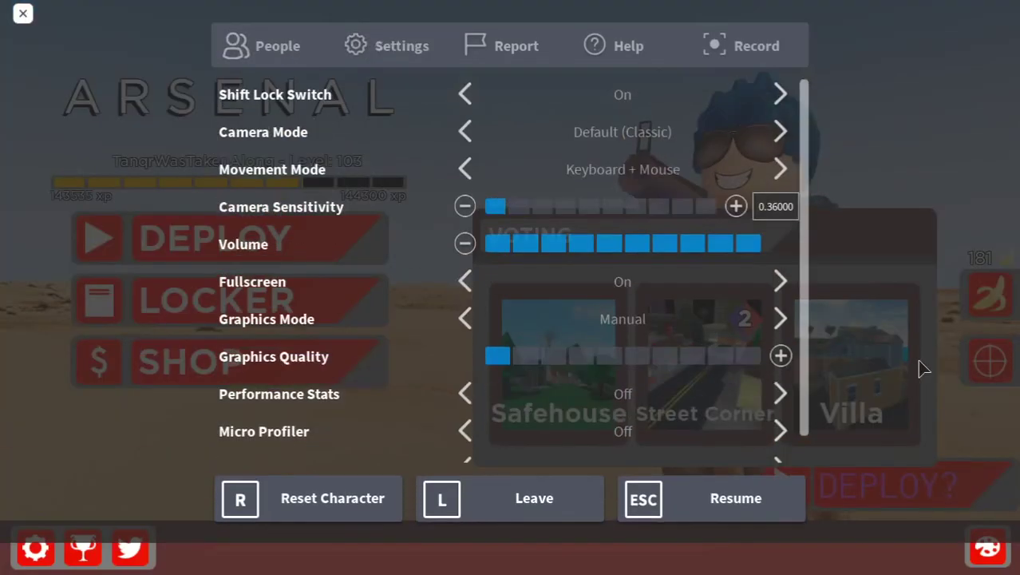
pyautogui.press('Escape')
# Bring Notepad in front of the Arsenal lobby and write "this is what it looked like befor"
pyautogui.press('super')
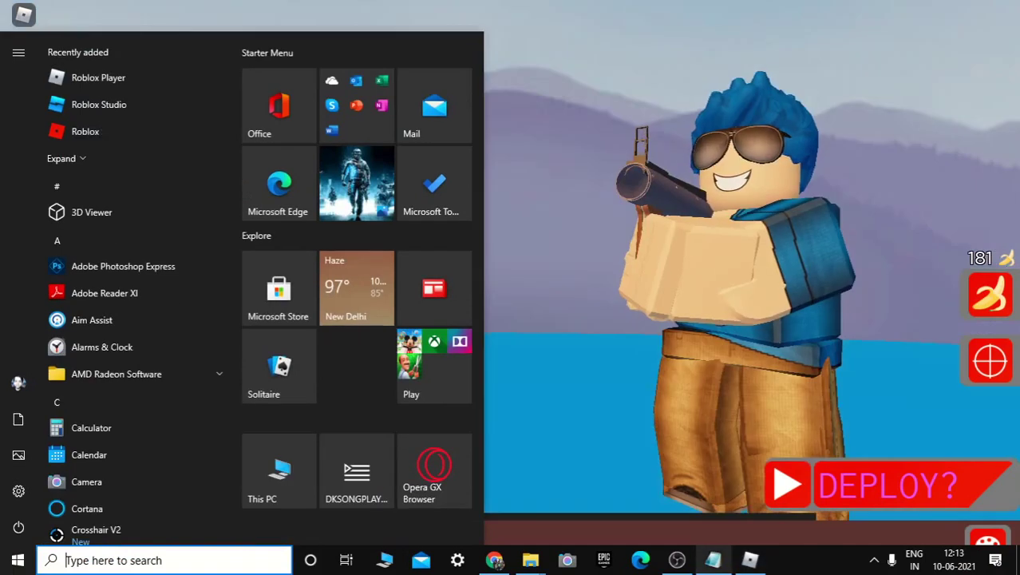
pyautogui.hotkey('alt', 'Tab')
pyautogui.write('this is what it look')
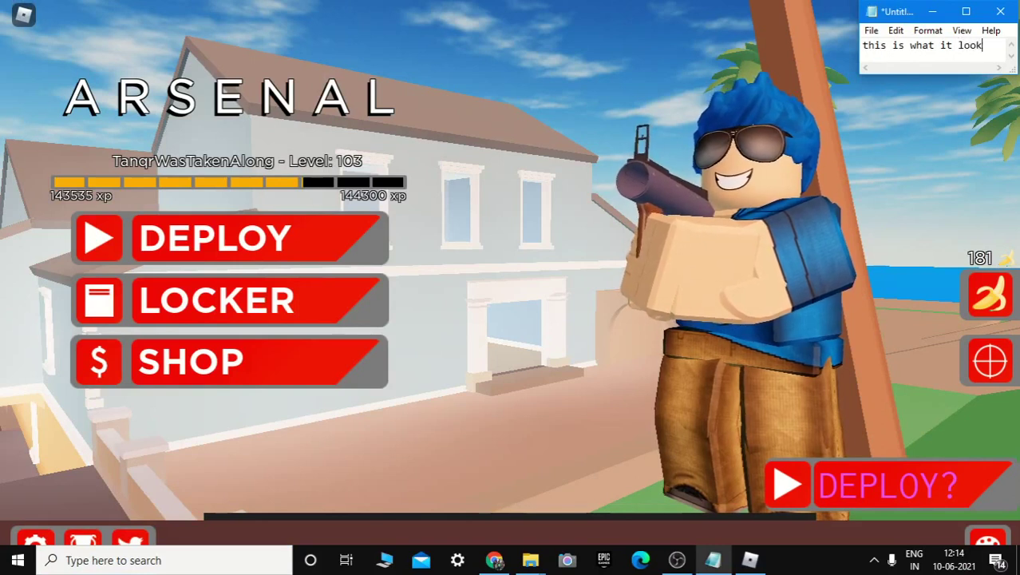
pyautogui.write('ed like be')
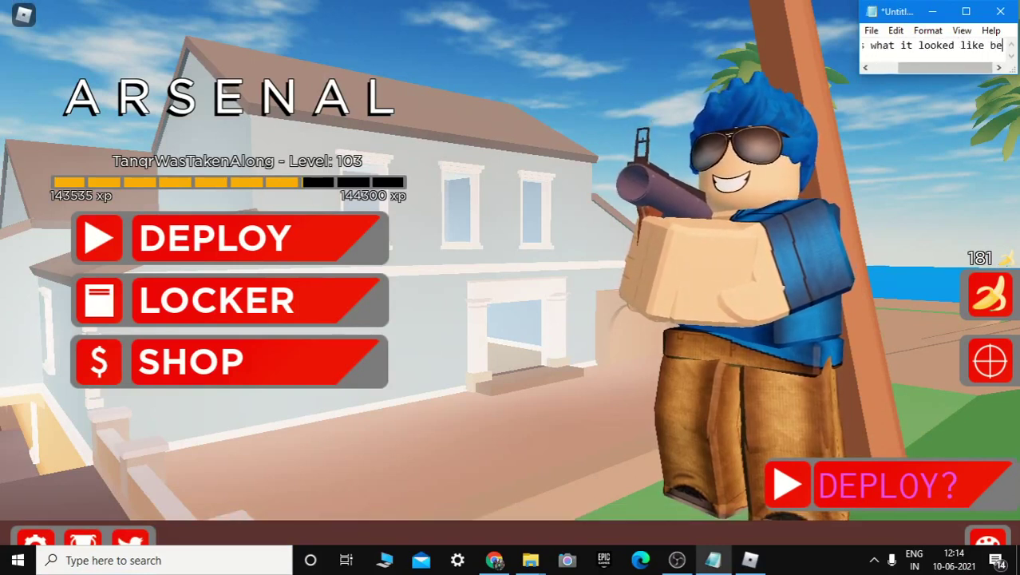
pyautogui.write('for')
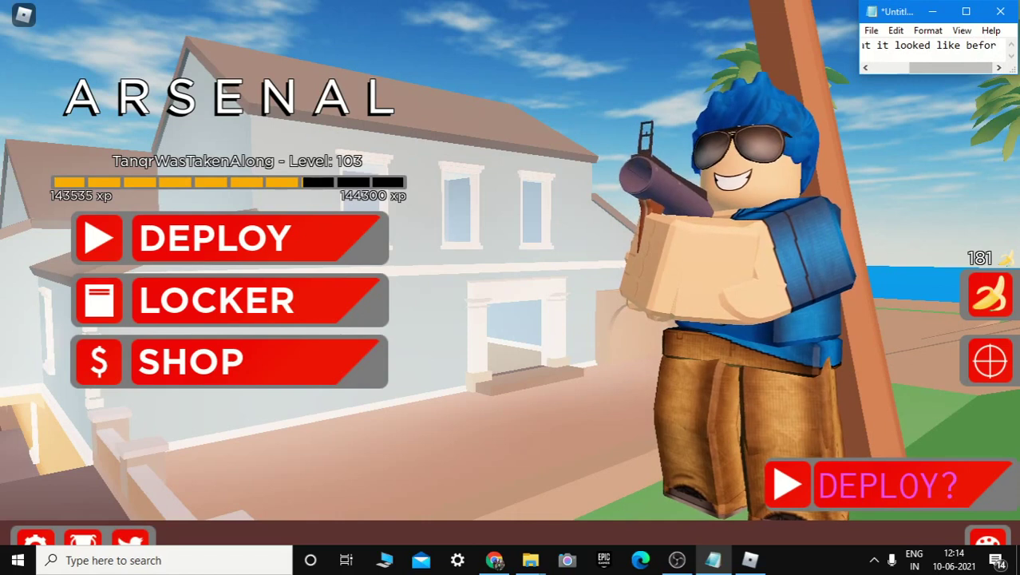
# Erase the sentence about the earlier look from Notepad
pyautogui.press('BackSpace')
pyautogui.press('BackSpace')
pyautogui.press('BackSpace')
pyautogui.press('BackSpace')
pyautogui.press('BackSpace')
pyautogui.press('BackSpace')
pyautogui.press('BackSpace')
pyautogui.press('BackSpace')
pyautogui.press('BackSpace')
pyautogui.press('BackSpace')
pyautogui.press('BackSpace')
pyautogui.press('BackSpace')
pyautogui.press('BackSpace')
pyautogui.press('BackSpace')
pyautogui.press('BackSpace')
pyautogui.press('BackSpace')
pyautogui.press('BackSpace')
pyautogui.press('BackSpace')
pyautogui.press('BackSpace')
pyautogui.press('BackSpace')
pyautogui.write('an')
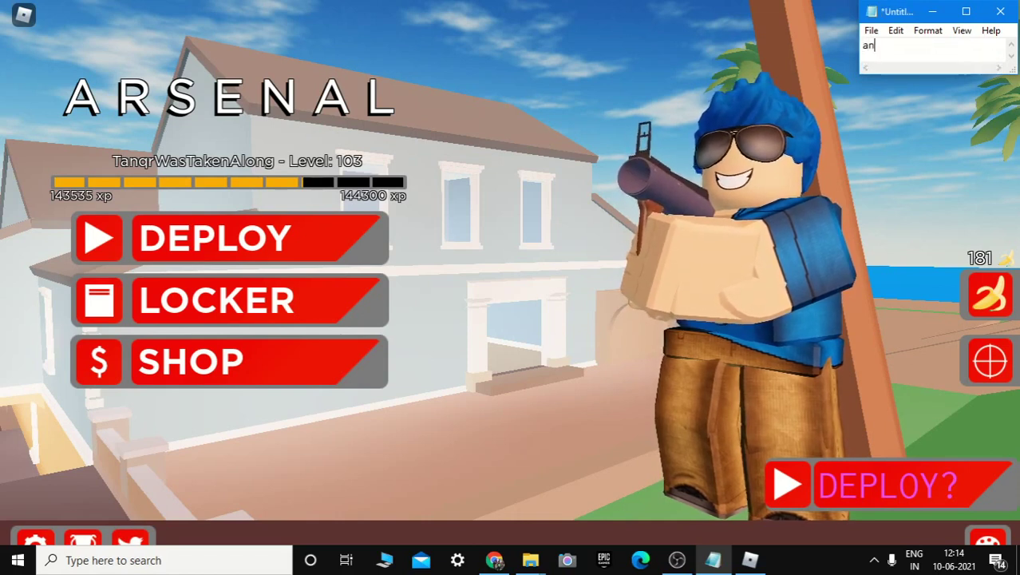
pyautogui.press('BackSpace')
pyautogui.press('BackSpace')
pyautogui.press('BackSpace')
pyautogui.press('BackSpace')
pyautogui.press('BackSpace')
pyautogui.press('BackSpace')
pyautogui.press('BackSpace')
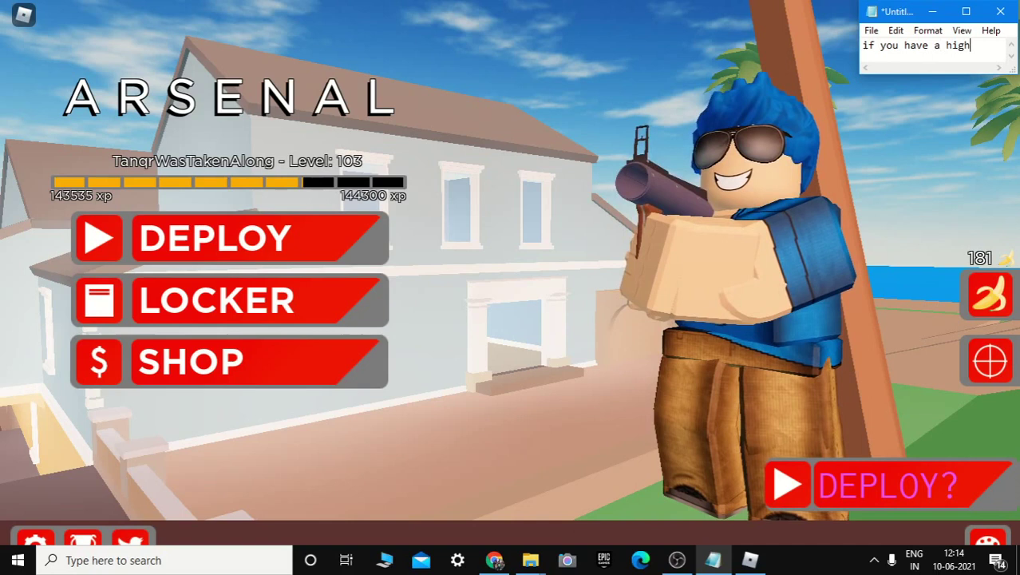
# Write "if you have a high end pc then do it on full" in Notepad
pyautogui.write('p')
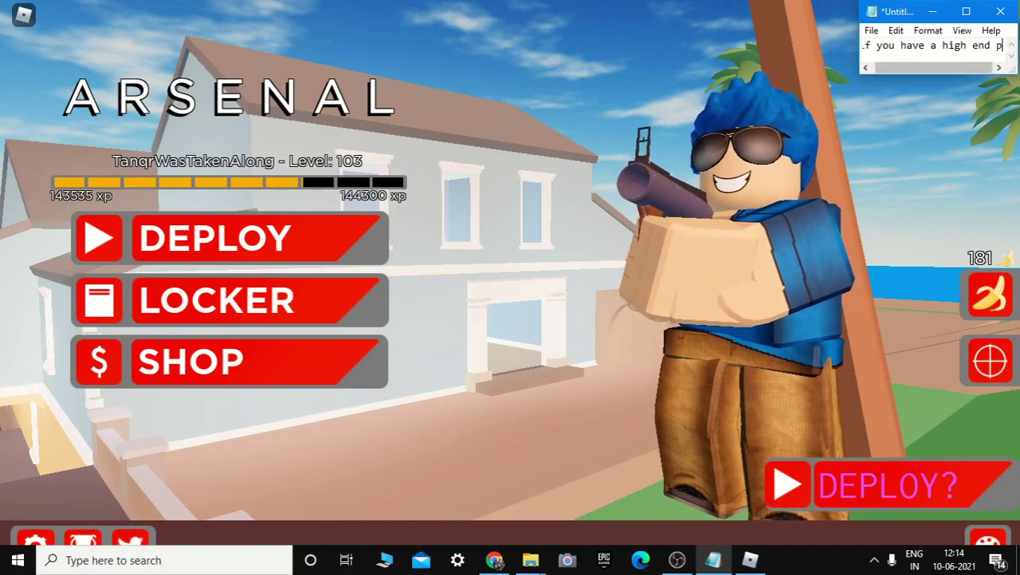
pyautogui.write('c then do ')
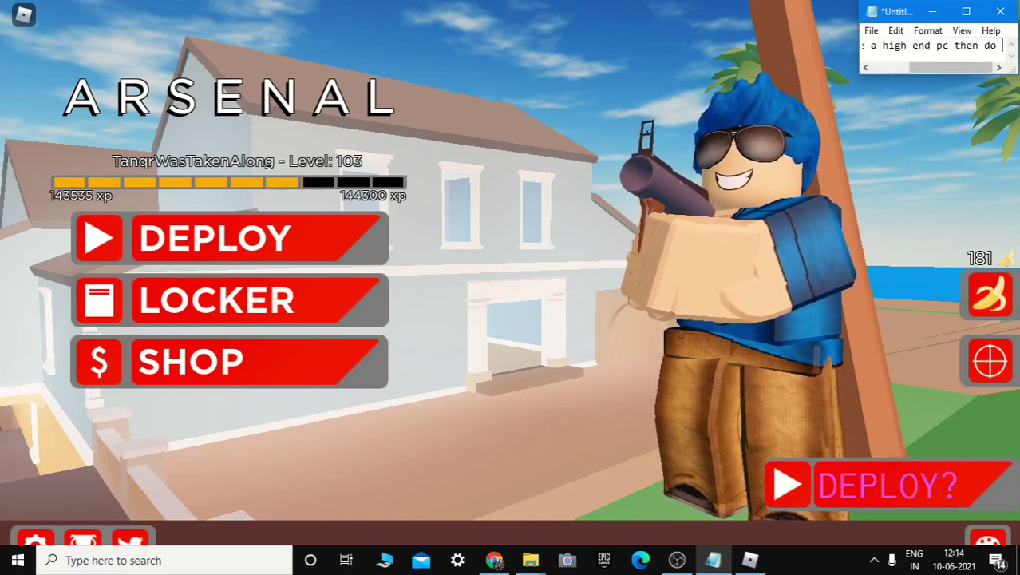
pyautogui.write('it on full')
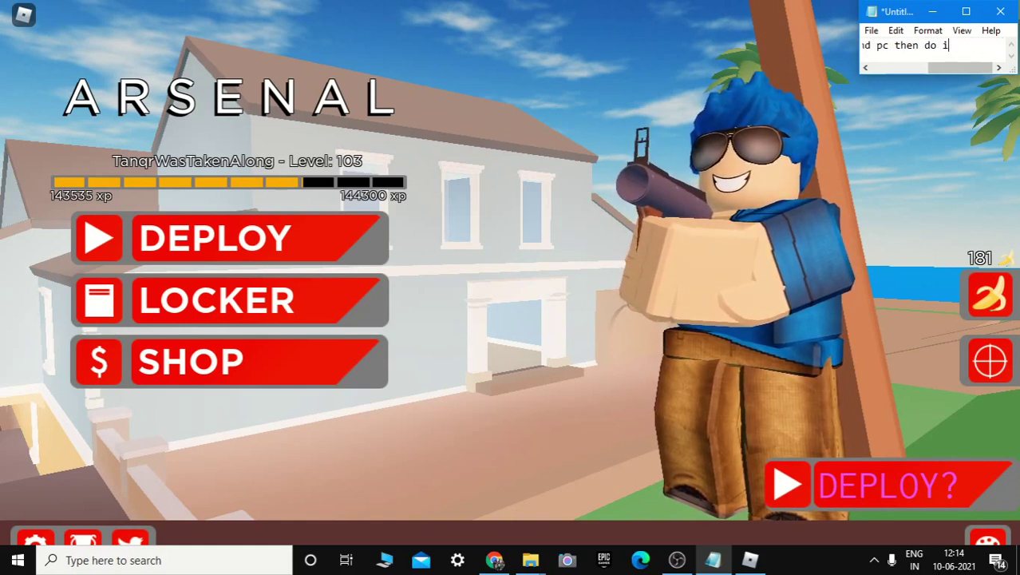
# Clear the note about high end PCs from Notepad
pyautogui.press('BackSpace')
pyautogui.press('BackSpace')
pyautogui.press('BackSpace')
pyautogui.press('BackSpace')
pyautogui.press('BackSpace')
pyautogui.press('BackSpace')
pyautogui.press('BackSpace')
pyautogui.press('BackSpace')
pyautogui.press('BackSpace')
pyautogui.press('BackSpace')
pyautogui.press('BackSpace')
pyautogui.press('BackSpace')
pyautogui.press('BackSpace')
pyautogui.press('BackSpace')
pyautogui.press('BackSpace')
pyautogui.press('BackSpace')
pyautogui.press('BackSpace')
pyautogui.press('BackSpace')
pyautogui.press('BackSpace')
pyautogui.press('BackSpace')
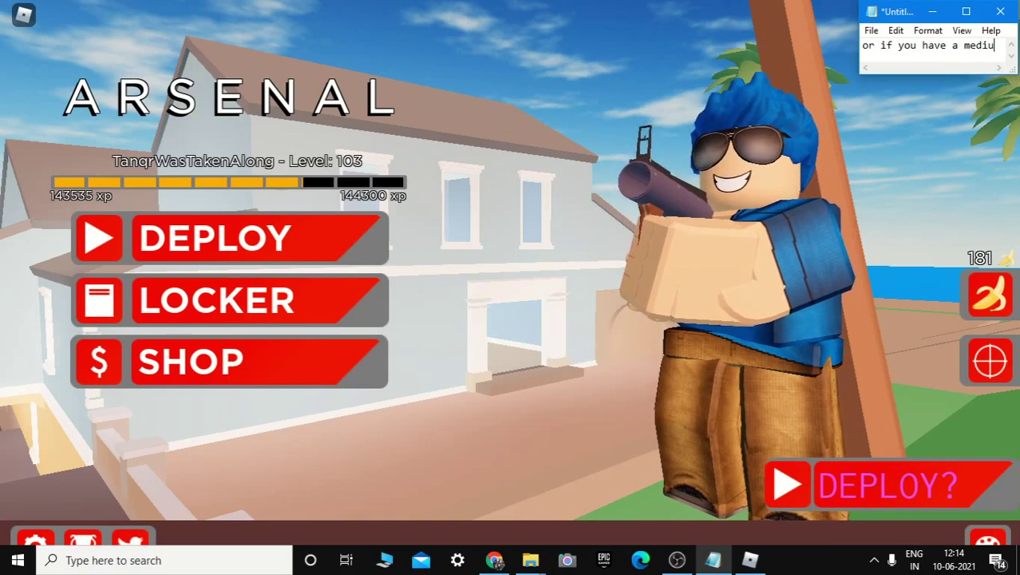
# Write "or if you have a medium or low specs pc" in Notepad
pyautogui.write('m or ')
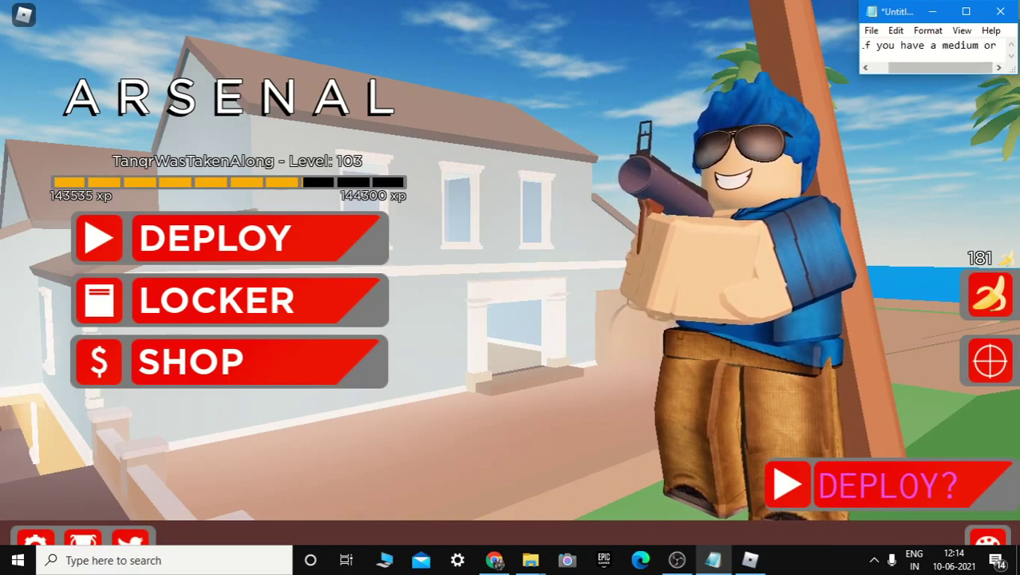
pyautogui.write('low so')
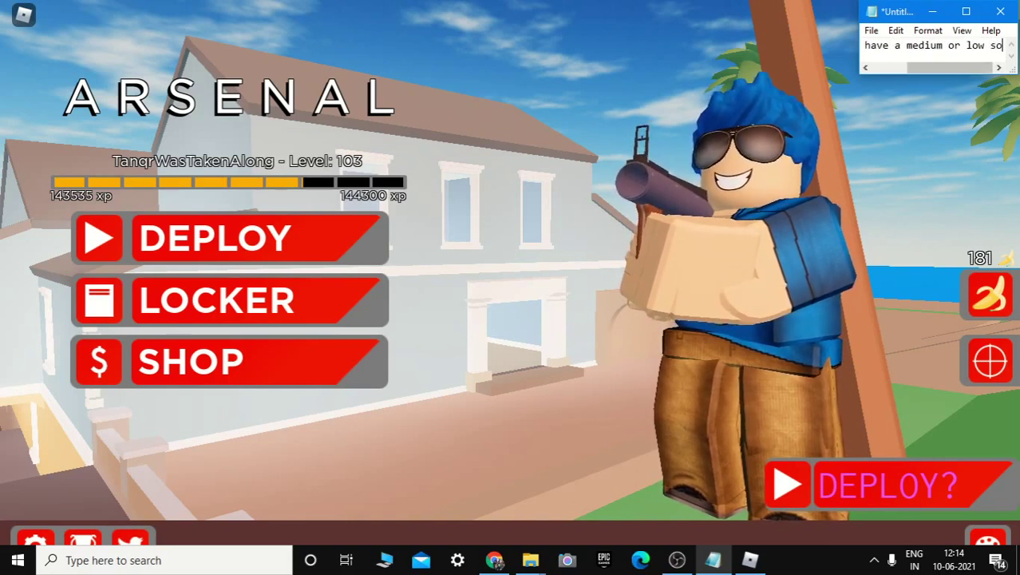
pyautogui.write('ecs ')
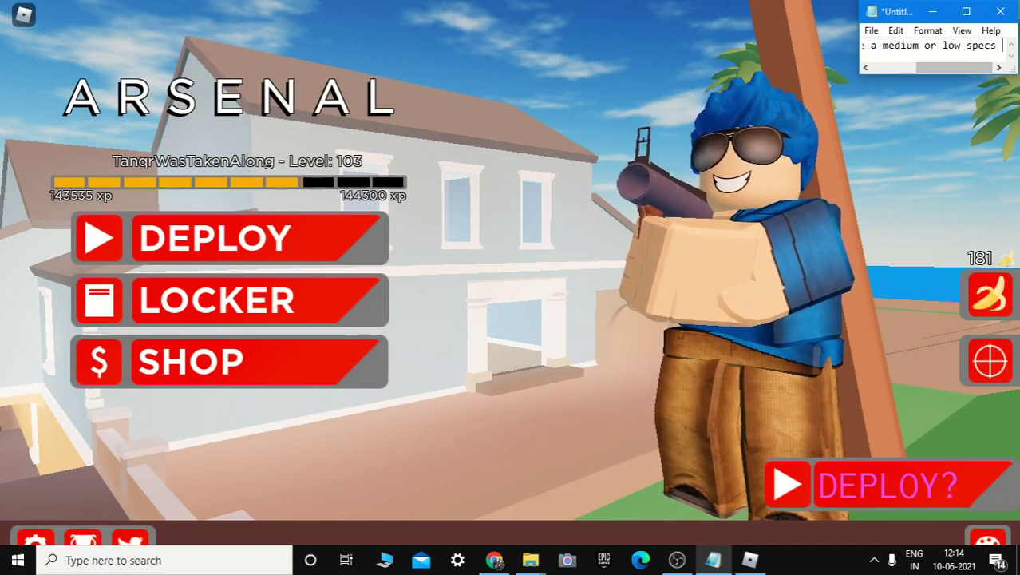
pyautogui.write('pc')
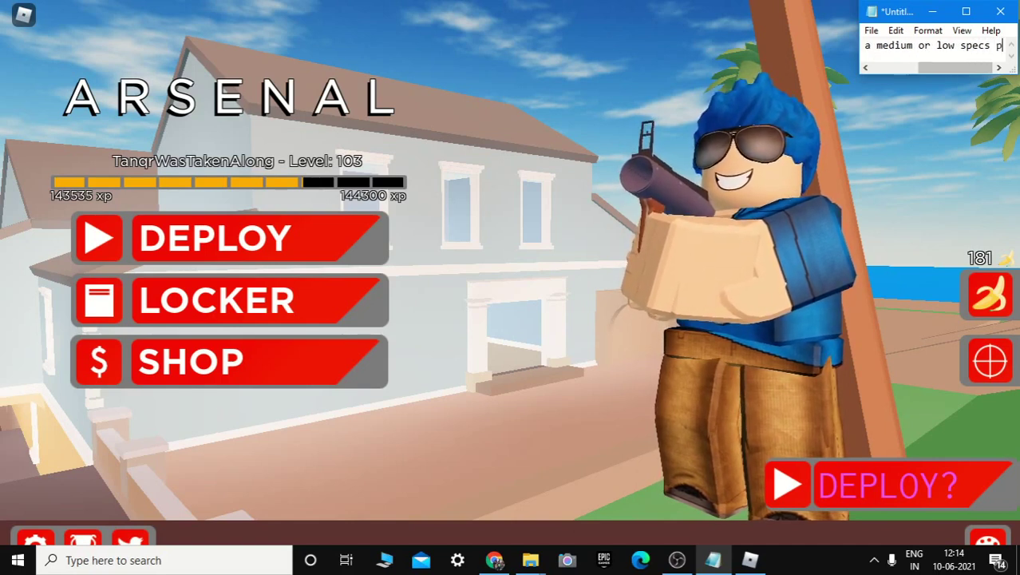